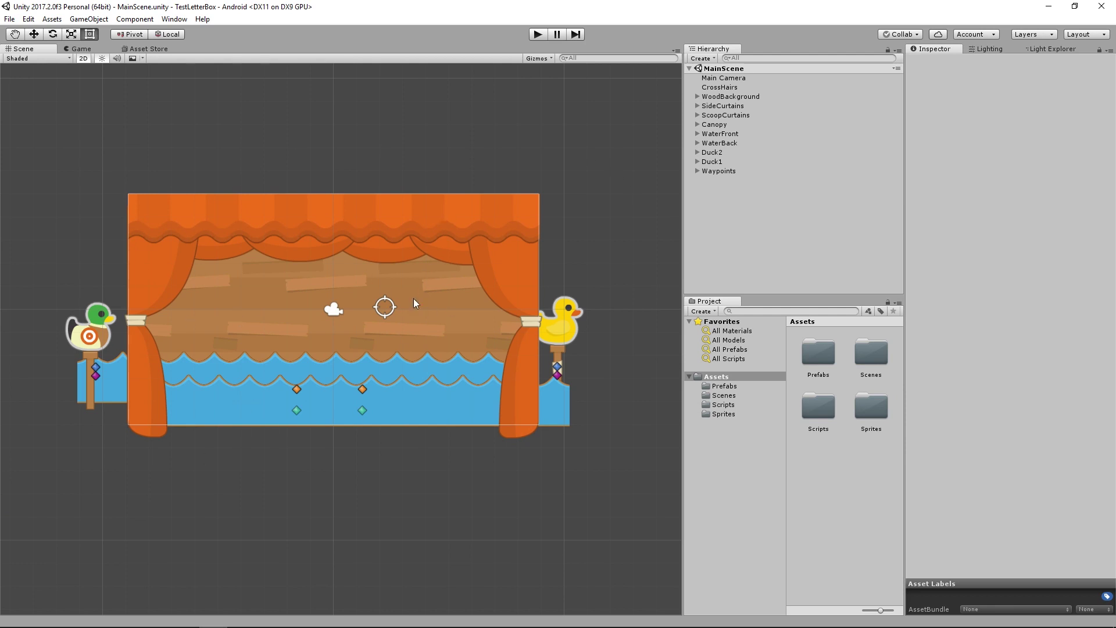
Step: Enter Play mode and shoot at the moving ducks, including the green duck
{"action": "left_click", "coordinate": [539, 35]}
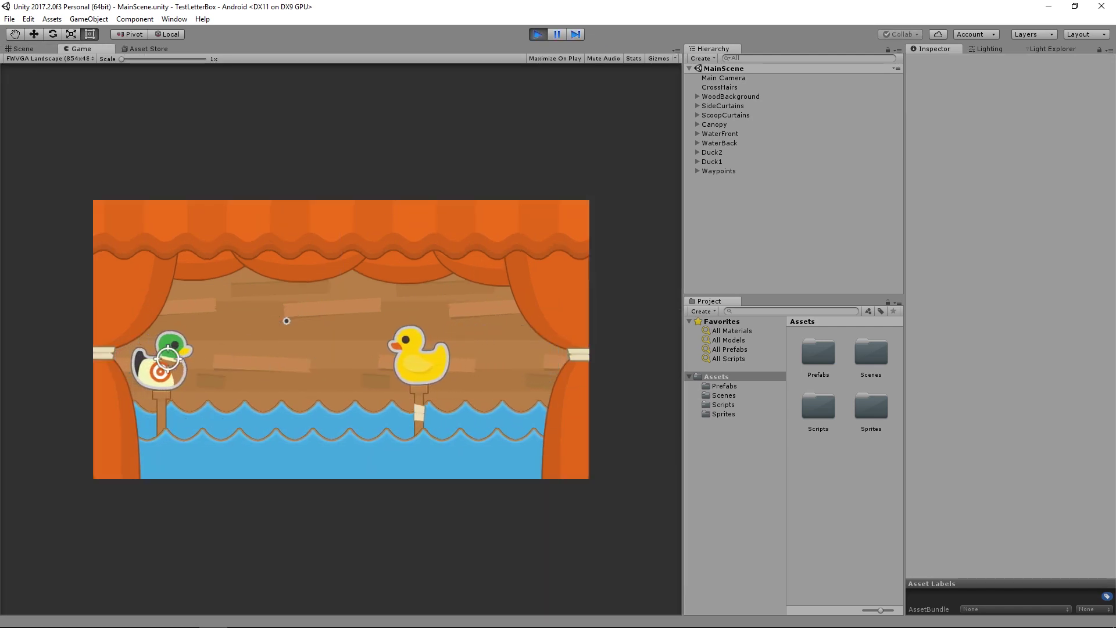
{"action": "left_click", "coordinate": [502, 365]}
{"action": "left_click", "coordinate": [518, 345]}
{"action": "left_click", "coordinate": [372, 372]}
{"action": "left_click", "coordinate": [407, 346]}
{"action": "left_click", "coordinate": [404, 367]}
{"action": "left_click", "coordinate": [426, 365]}
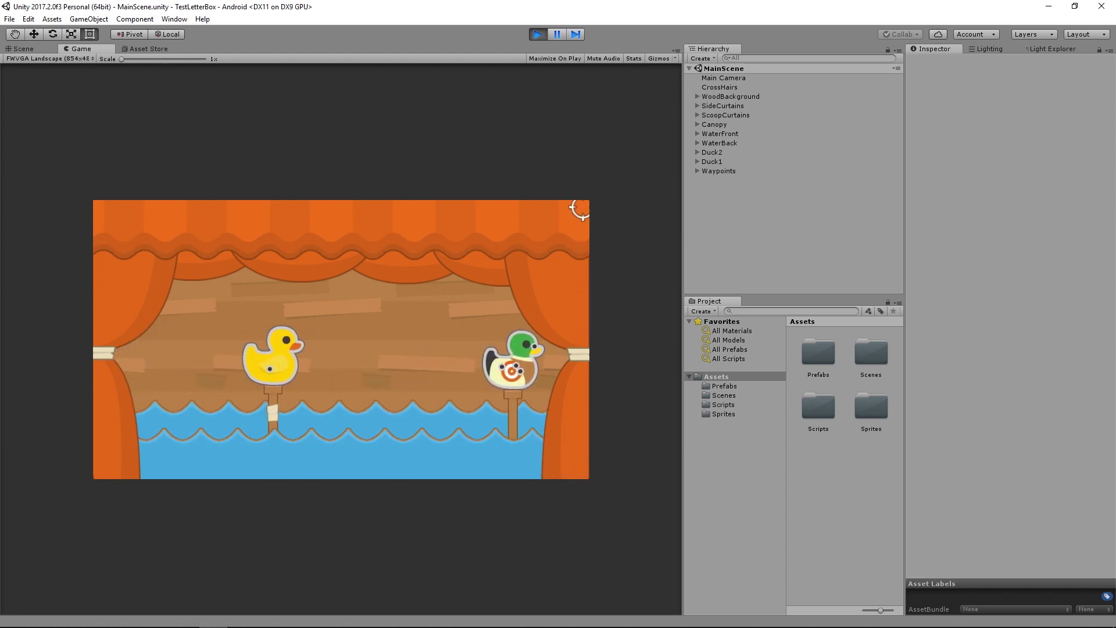
Step: Keep firing at the wooden backdrop and a passing duck at FWVGA Landscape 854x480
{"action": "left_click", "coordinate": [246, 289]}
{"action": "left_click", "coordinate": [160, 326]}
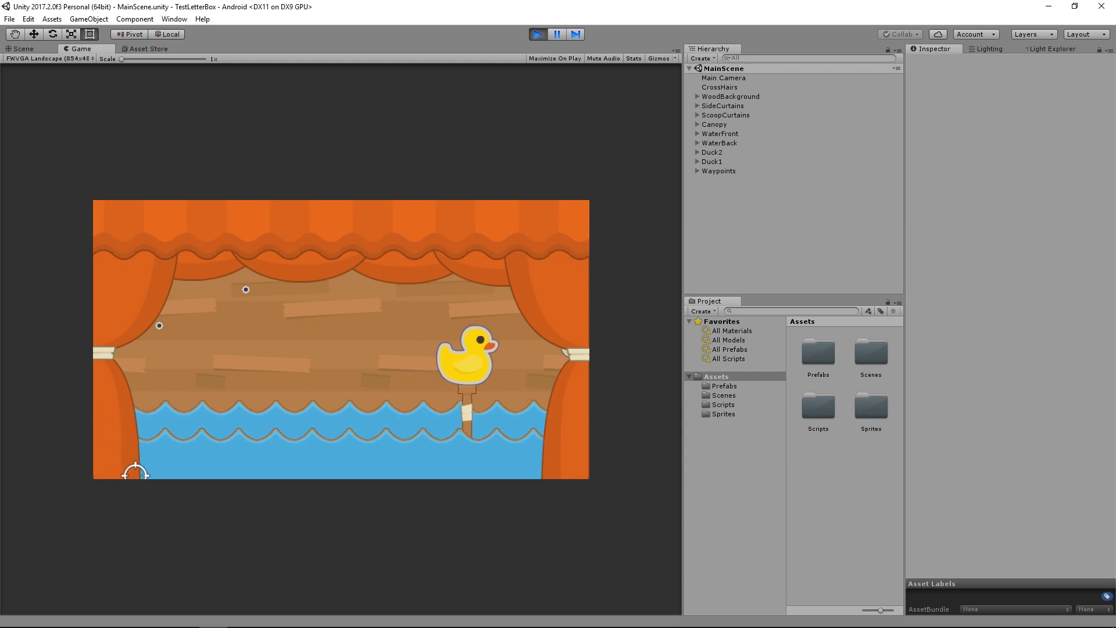
{"action": "left_click", "coordinate": [483, 343]}
{"action": "left_click", "coordinate": [467, 372]}
{"action": "left_click", "coordinate": [475, 387]}
{"action": "left_click", "coordinate": [417, 381]}
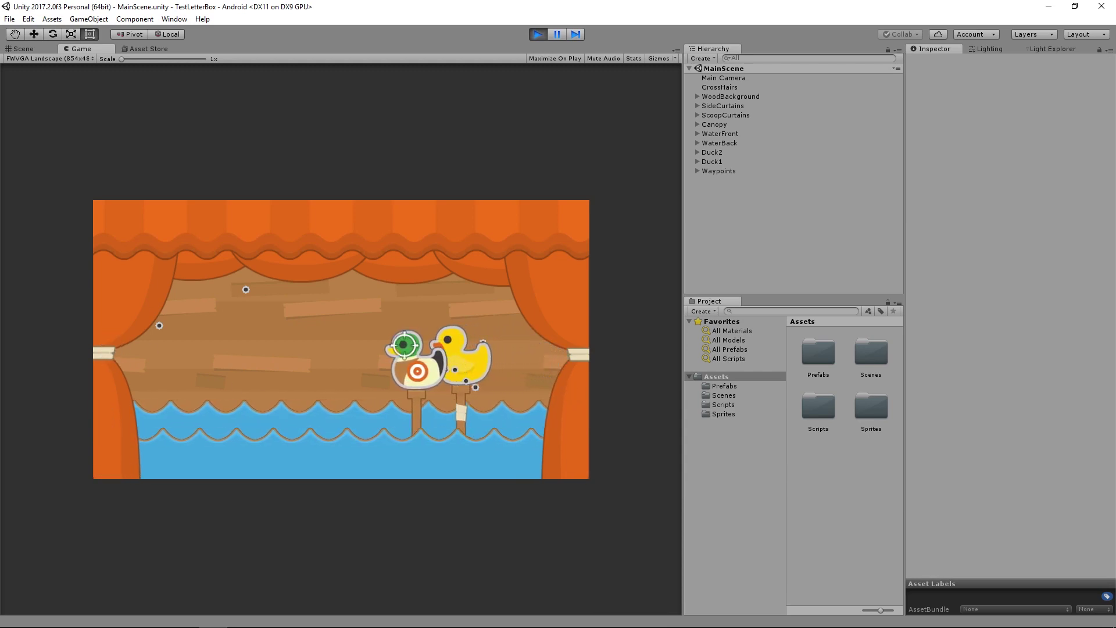
{"action": "left_click", "coordinate": [64, 57]}
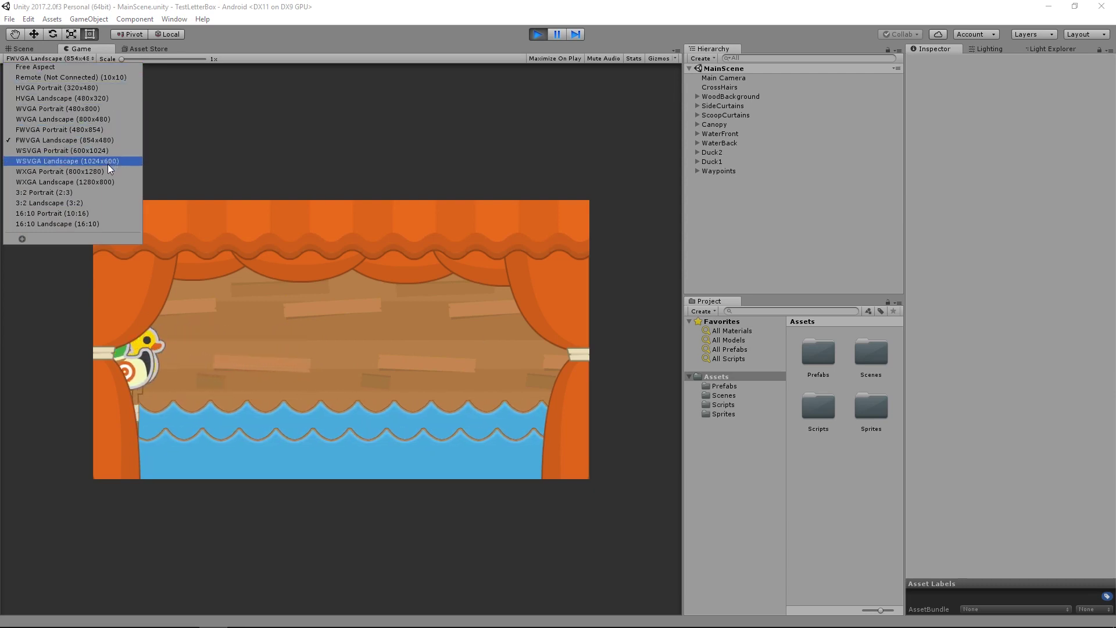
Step: Preview the game at WXGA Landscape 1280x800, then at FWVGA Portrait 480x854
{"action": "left_click", "coordinate": [106, 181]}
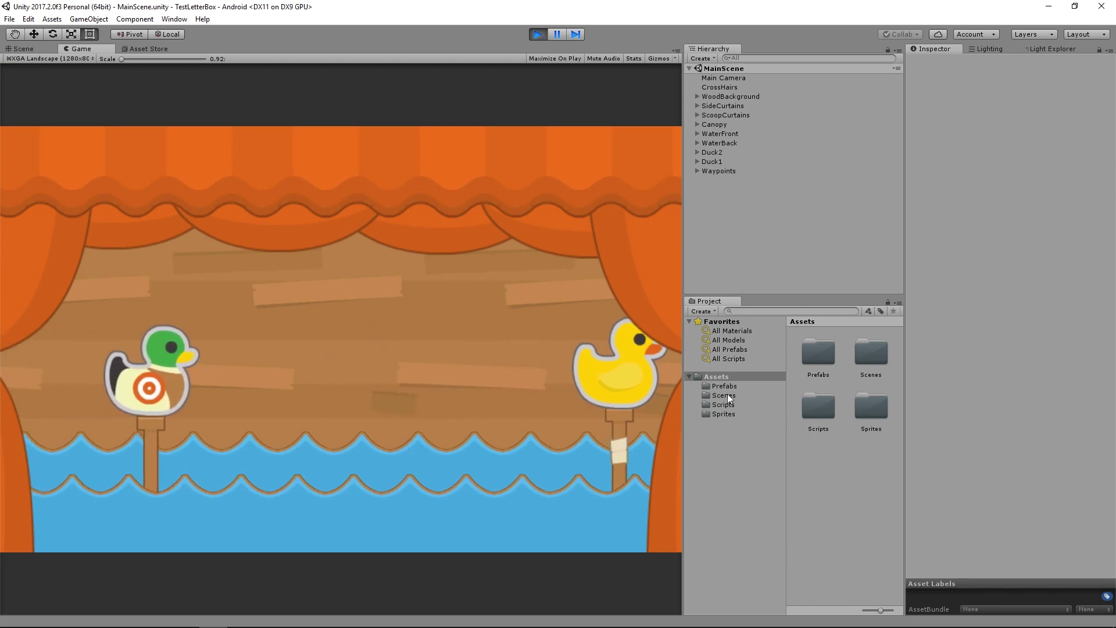
{"action": "left_click", "coordinate": [22, 58]}
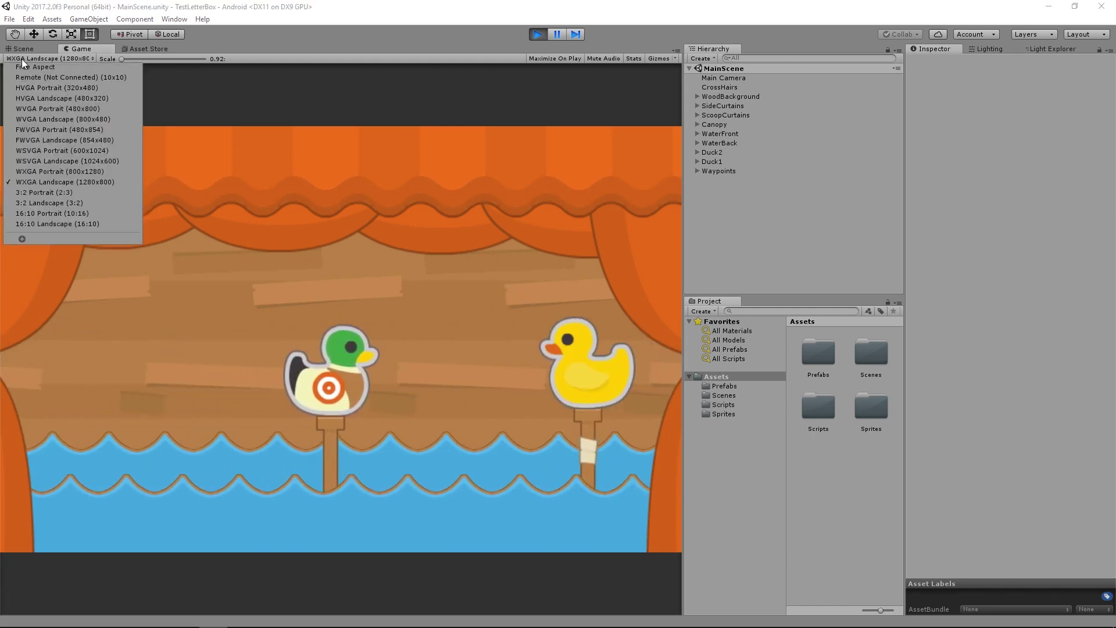
{"action": "left_click", "coordinate": [56, 131]}
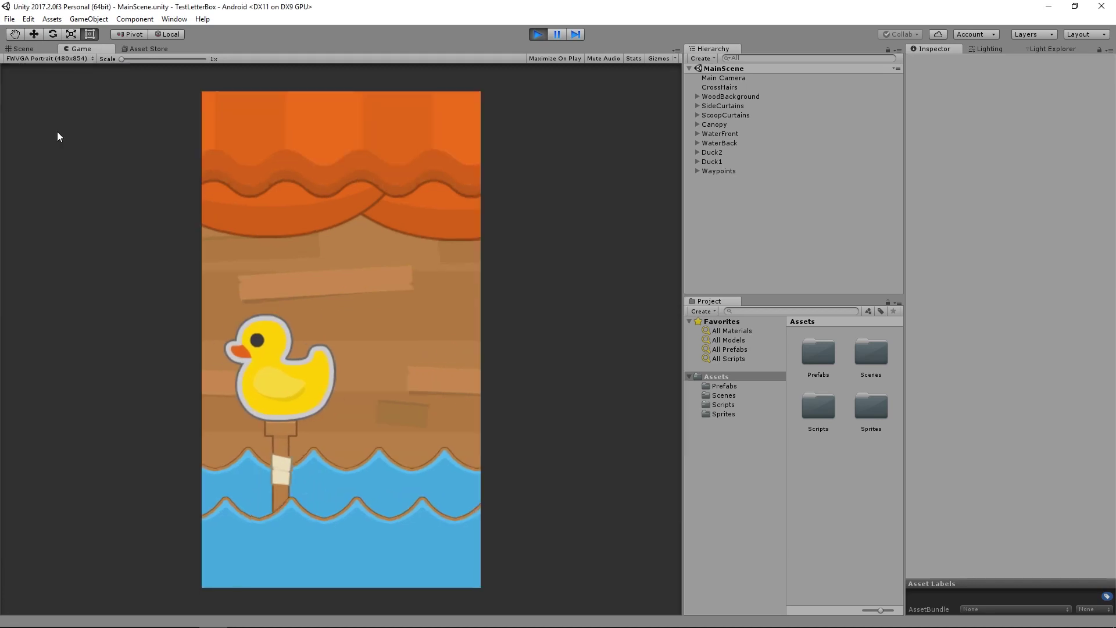
Step: Shoot holes in the backdrop and fire at the rising and green ducks in portrait view
{"action": "left_click", "coordinate": [322, 276]}
{"action": "left_click", "coordinate": [353, 410]}
{"action": "left_click", "coordinate": [287, 443]}
{"action": "left_click", "coordinate": [443, 430]}
{"action": "left_click", "coordinate": [454, 335]}
{"action": "left_click", "coordinate": [389, 276]}
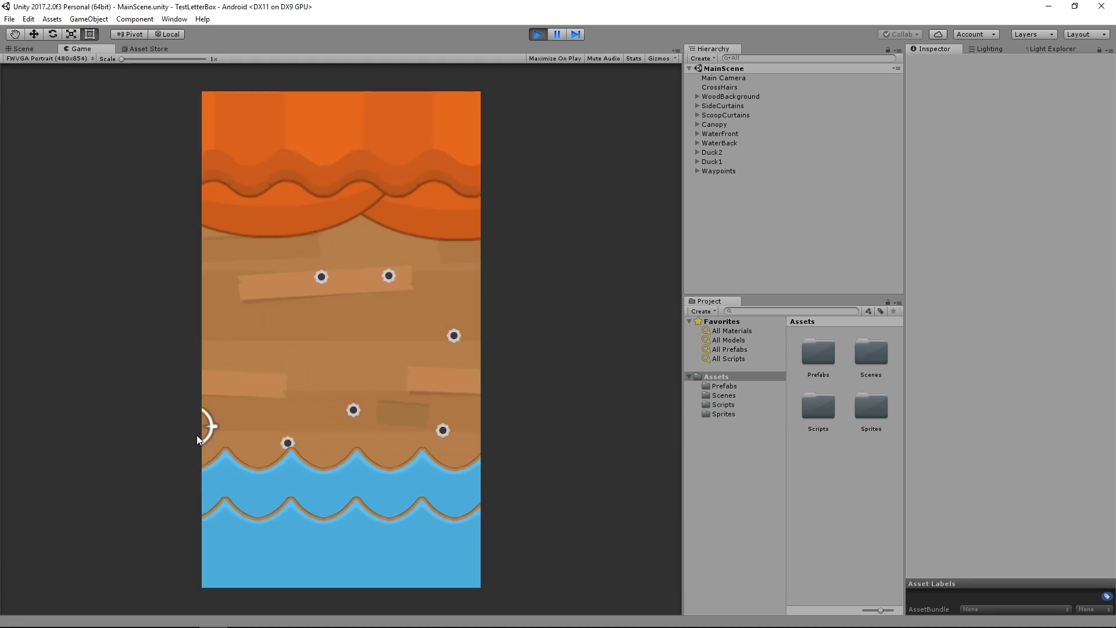
{"action": "left_click", "coordinate": [277, 370]}
{"action": "left_click", "coordinate": [399, 373]}
{"action": "left_click", "coordinate": [403, 384]}
{"action": "left_click", "coordinate": [417, 418]}
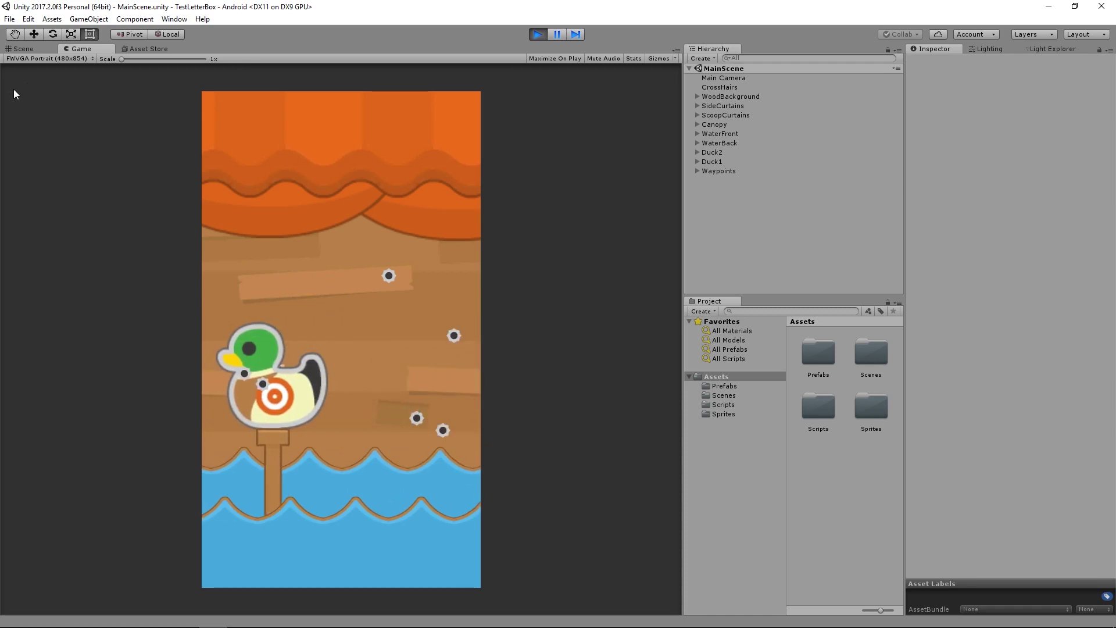
{"action": "left_click", "coordinate": [28, 59]}
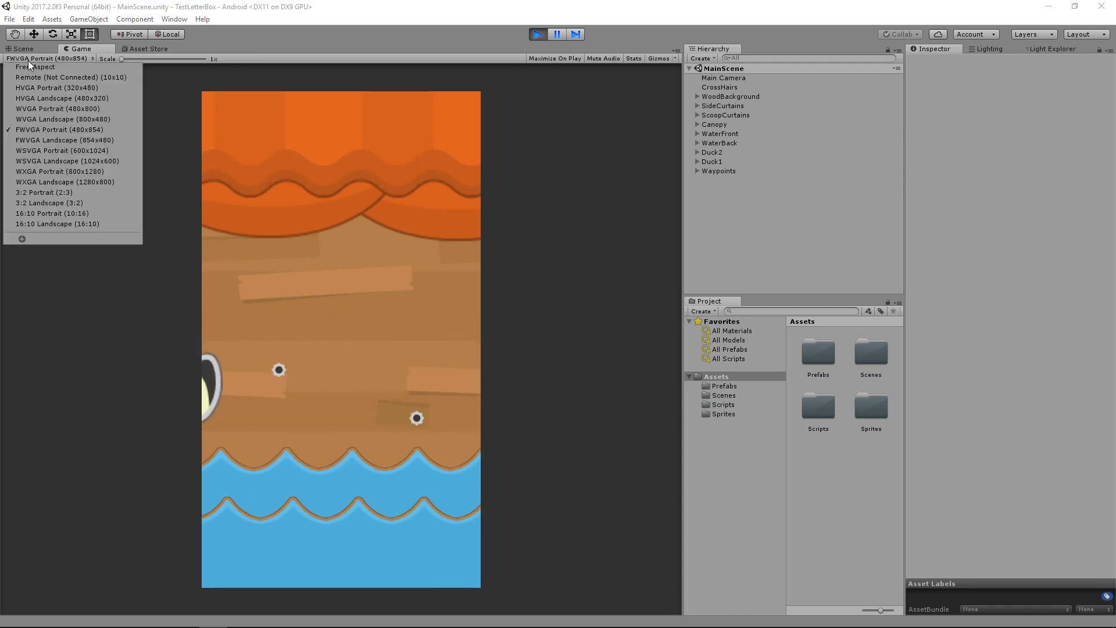
Step: Switch the preview to HVGA Landscape 480x320 and shoot at the ducks and mallard
{"action": "left_click", "coordinate": [65, 97]}
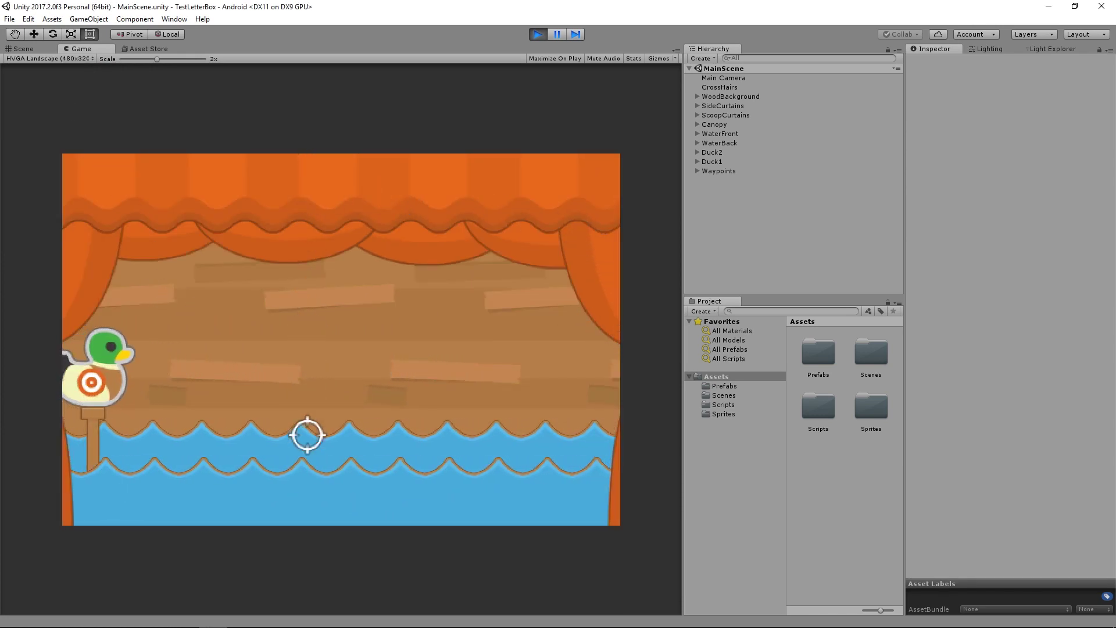
{"action": "left_click", "coordinate": [387, 275]}
{"action": "left_click", "coordinate": [268, 355]}
{"action": "left_click", "coordinate": [307, 380]}
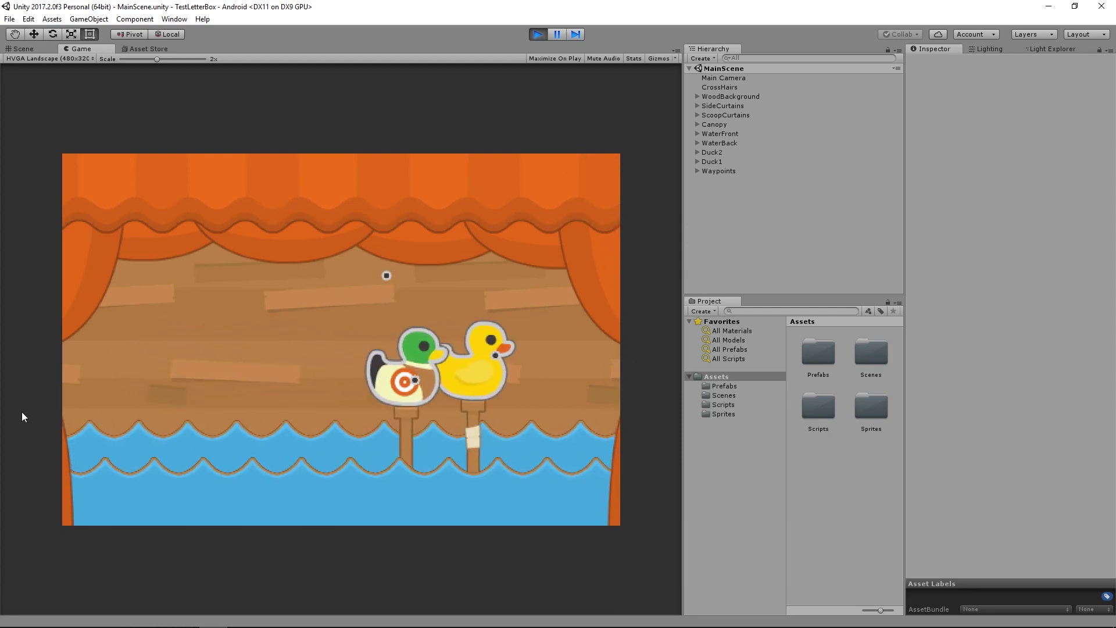
{"action": "left_click", "coordinate": [119, 362]}
{"action": "left_click", "coordinate": [287, 340]}
{"action": "left_click", "coordinate": [483, 392]}
Step: Keep shooting mallards and the backdrop across the gallery, then stop Play mode
{"action": "left_click", "coordinate": [567, 409]}
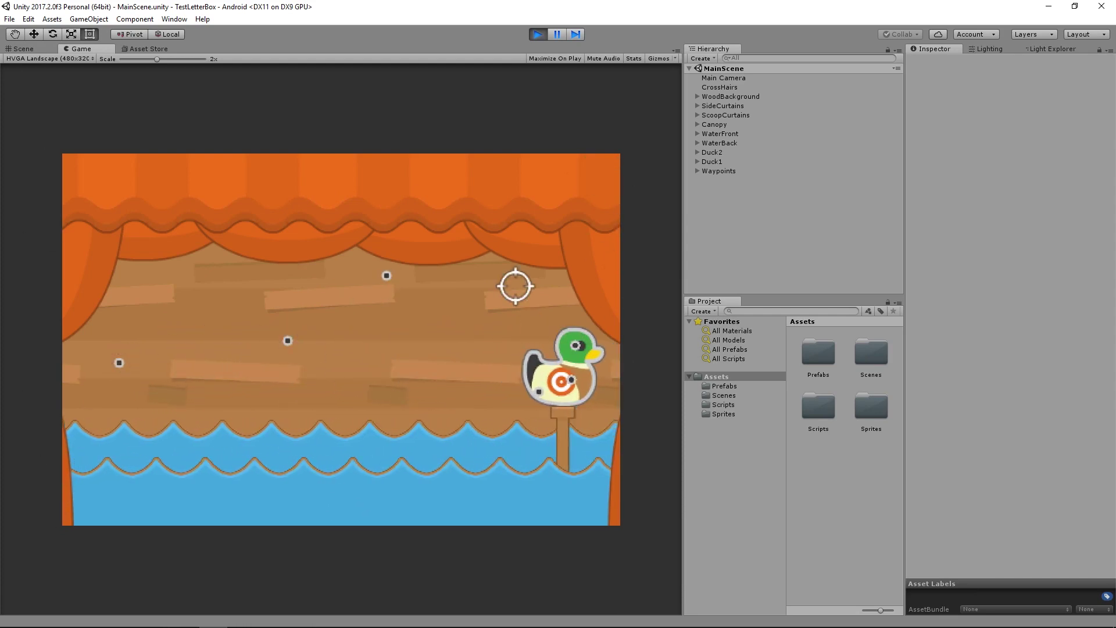
{"action": "left_click", "coordinate": [515, 286]}
{"action": "left_click", "coordinate": [134, 316]}
{"action": "left_click", "coordinate": [192, 384]}
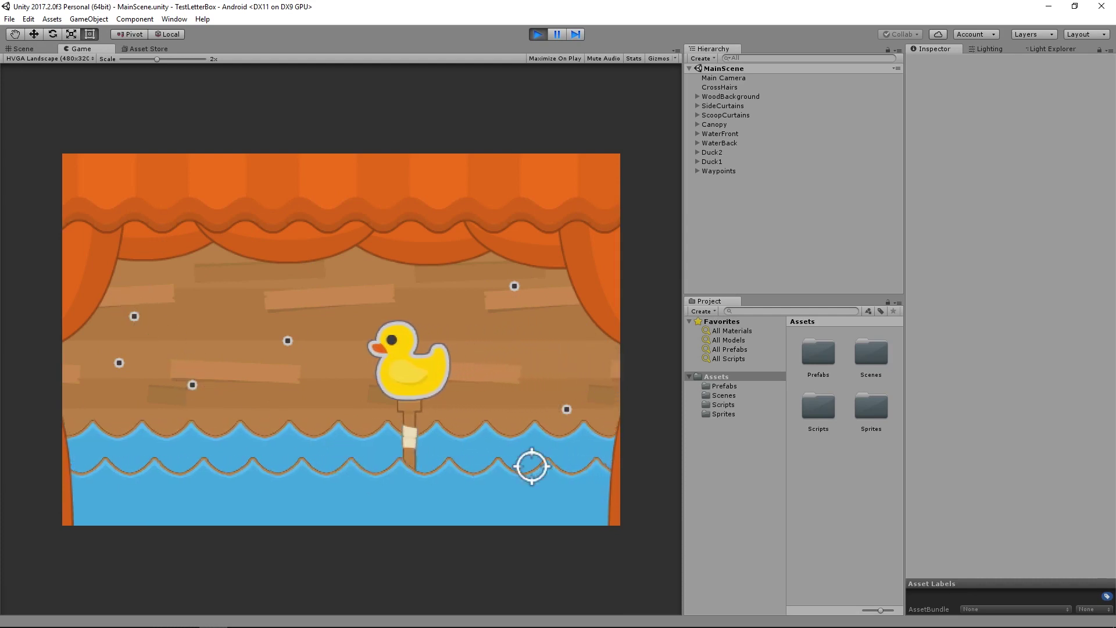
{"action": "left_click", "coordinate": [562, 274]}
{"action": "left_click", "coordinate": [301, 311]}
{"action": "left_click", "coordinate": [586, 364]}
{"action": "left_click", "coordinate": [160, 398]}
{"action": "left_click", "coordinate": [493, 373]}
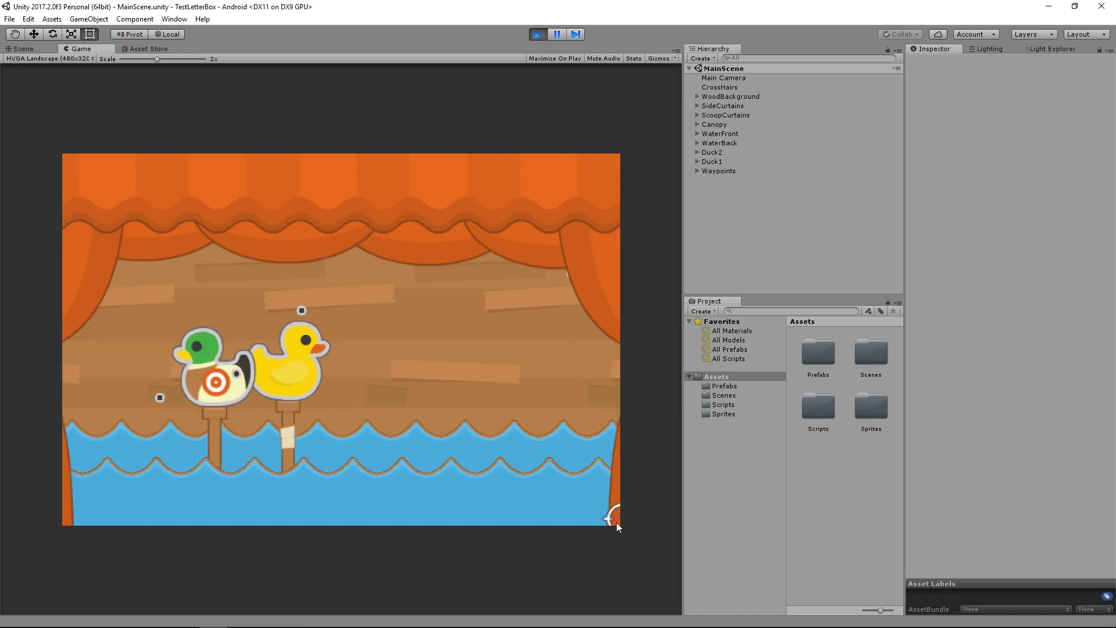
{"action": "left_click", "coordinate": [292, 339]}
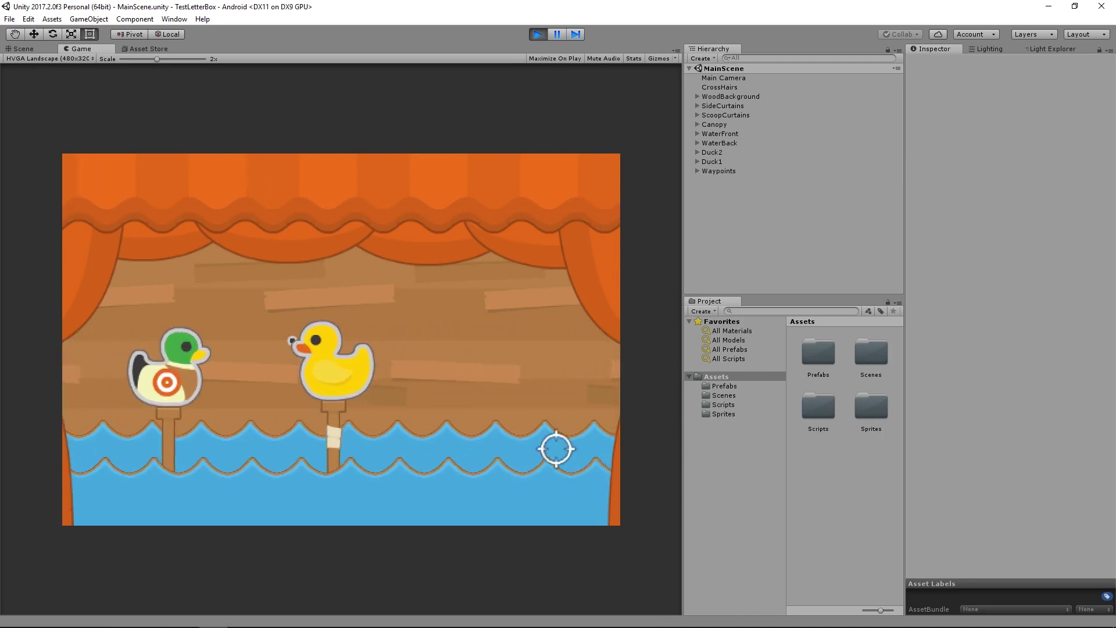
{"action": "left_click", "coordinate": [538, 35]}
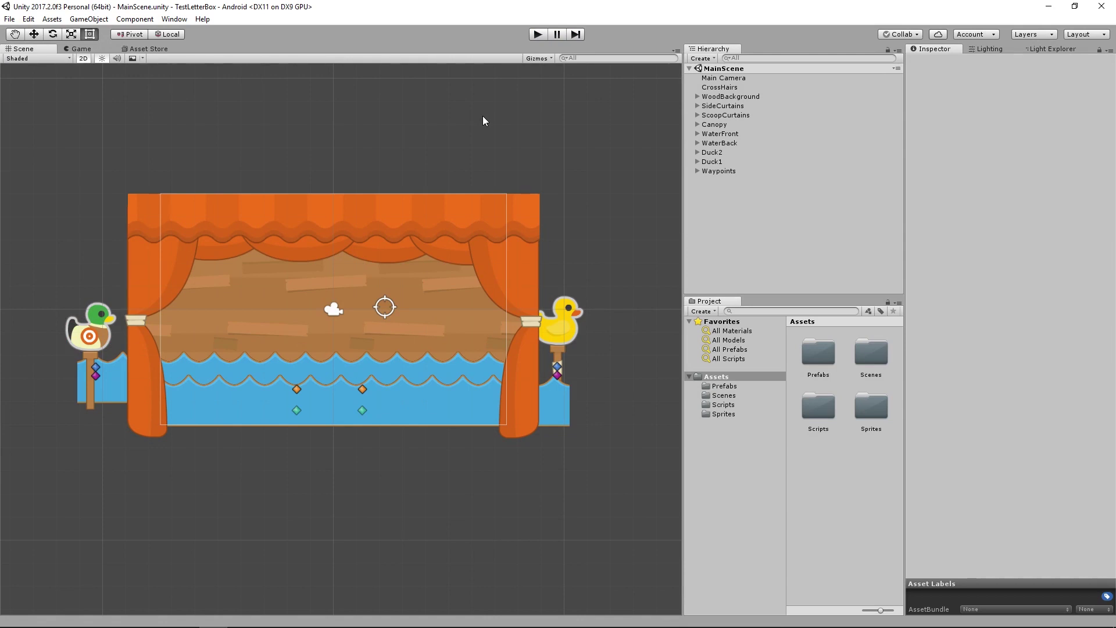
Step: Search the Asset Store for 'letterbox' and open the free Auto Letterbox product page
{"action": "left_click", "coordinate": [139, 50]}
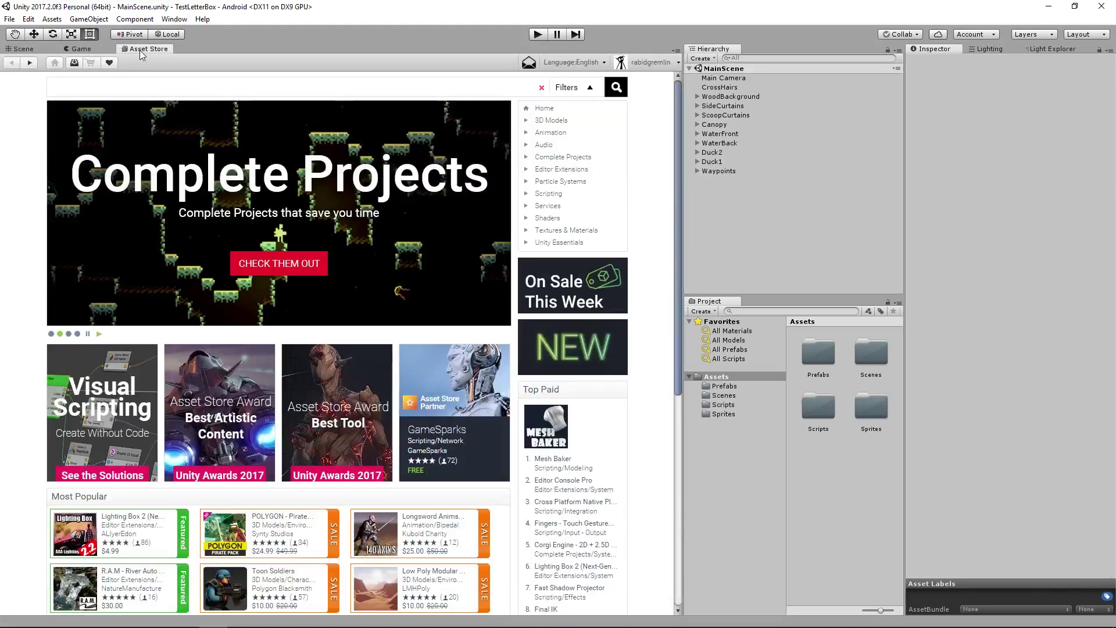
{"action": "left_click", "coordinate": [149, 87]}
{"action": "type", "text": "letterbox"}
{"action": "key", "text": "Return"}
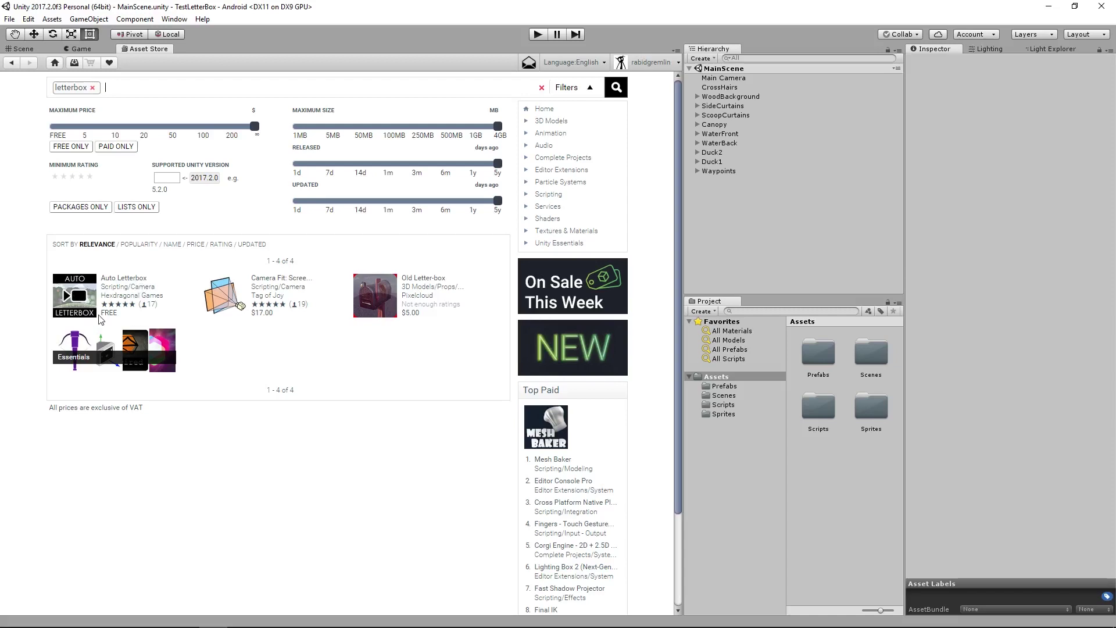
{"action": "left_click", "coordinate": [123, 278]}
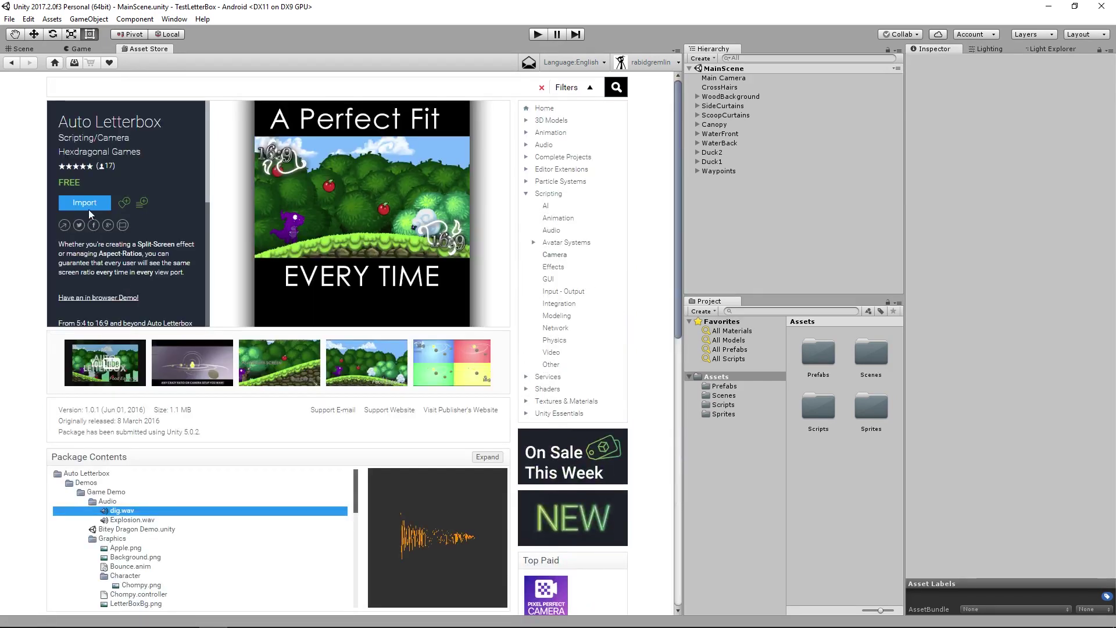
Step: Import the Auto Letterbox package with its Demos folder unchecked
{"action": "left_click", "coordinate": [85, 203]}
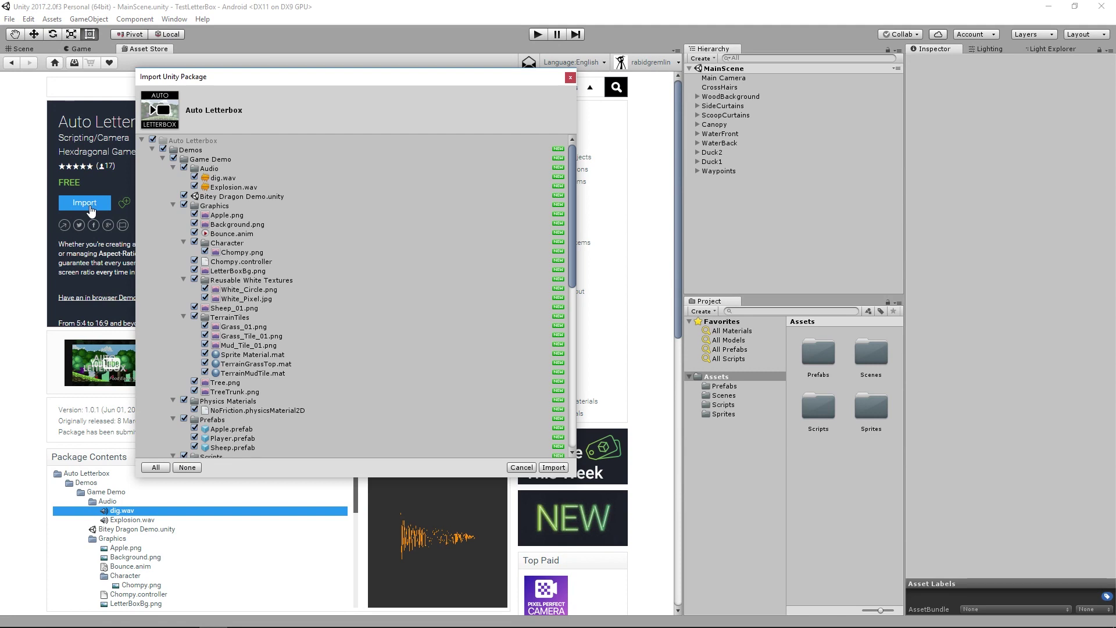
{"action": "left_click", "coordinate": [164, 149]}
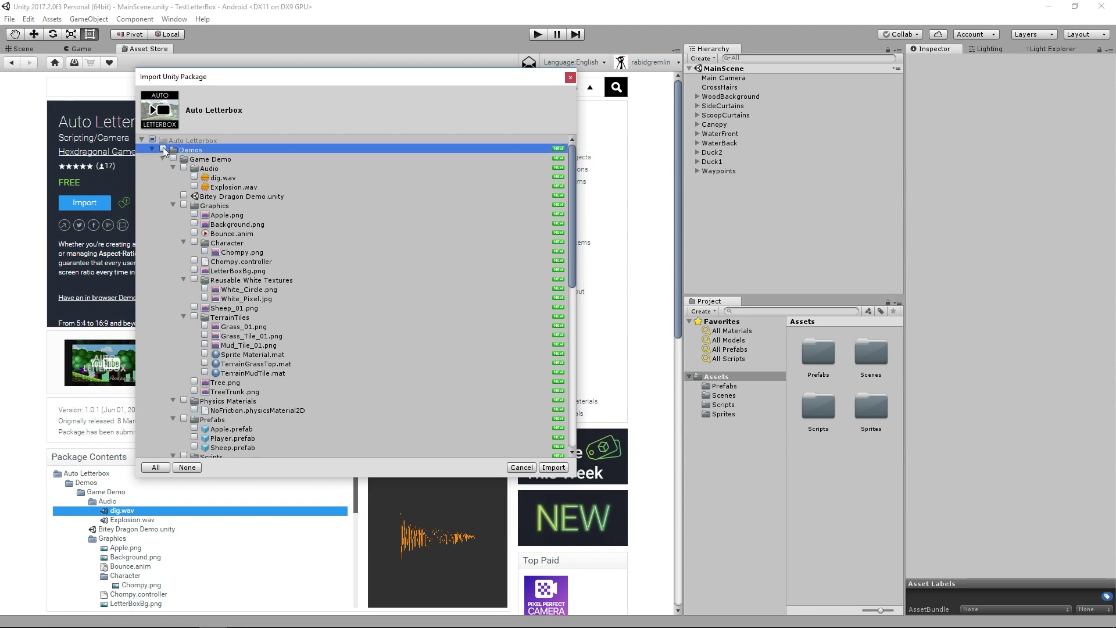
{"action": "left_click", "coordinate": [151, 150]}
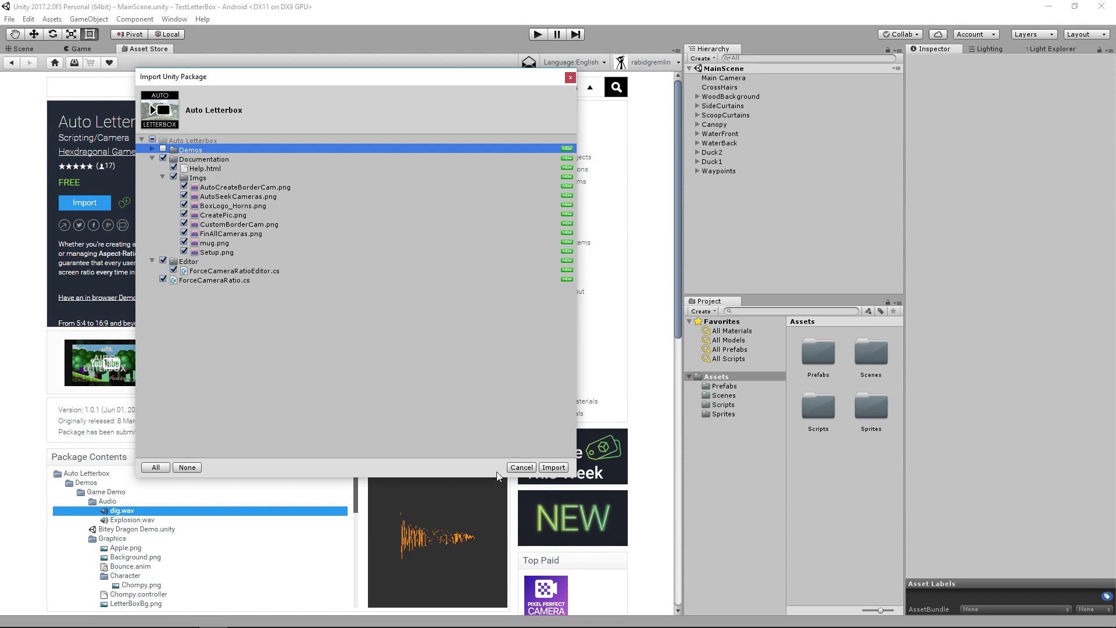
{"action": "left_click", "coordinate": [553, 467]}
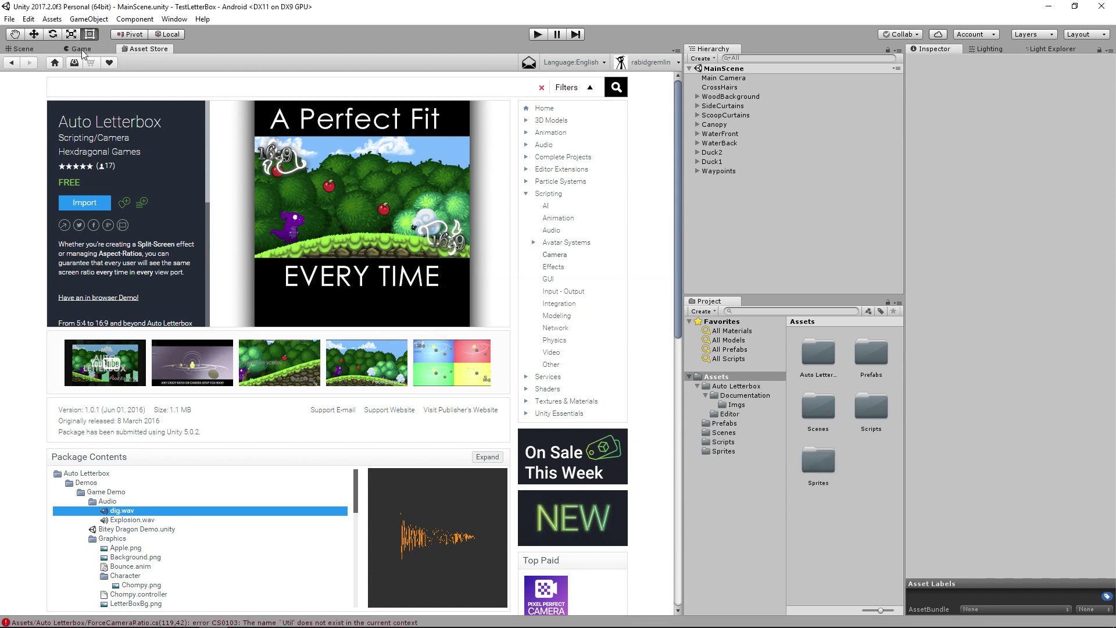
{"action": "left_click", "coordinate": [21, 49]}
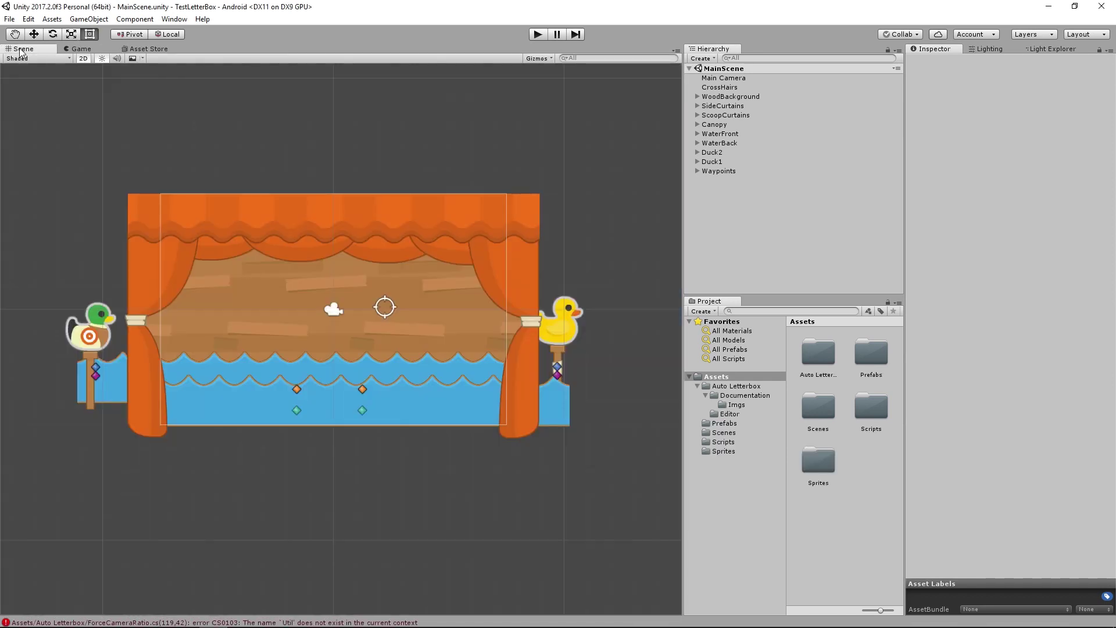
Step: Open the script error in Visual Studio, reload the solution, and return to Unity
{"action": "double_click", "coordinate": [246, 623]}
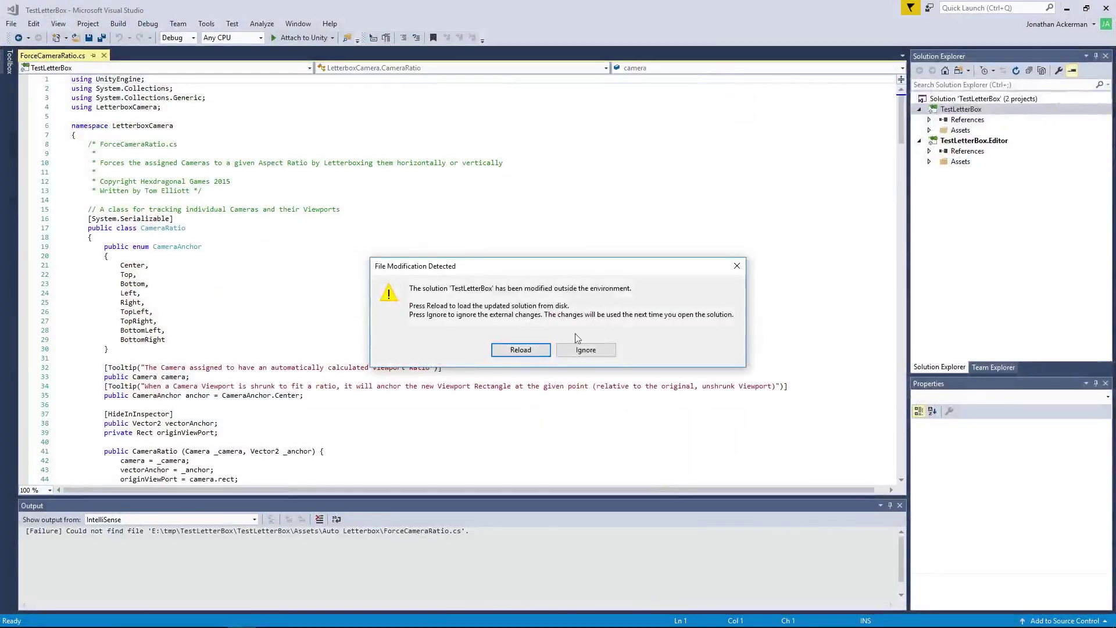
{"action": "left_click", "coordinate": [541, 349]}
{"action": "left_click", "coordinate": [1066, 5]}
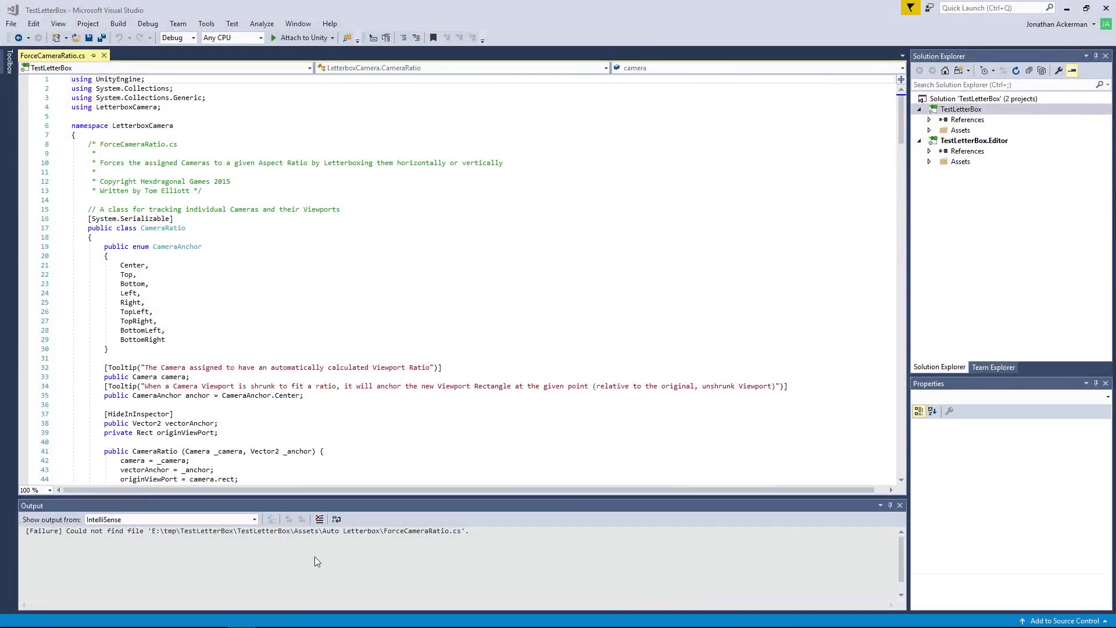
Step: Review both CS0103 'Util' errors and the Camera.hdr warning in the Console
{"action": "left_click", "coordinate": [393, 215]}
{"action": "left_click", "coordinate": [393, 190]}
{"action": "left_click", "coordinate": [395, 213]}
{"action": "left_click", "coordinate": [393, 195]}
{"action": "left_click", "coordinate": [396, 212]}
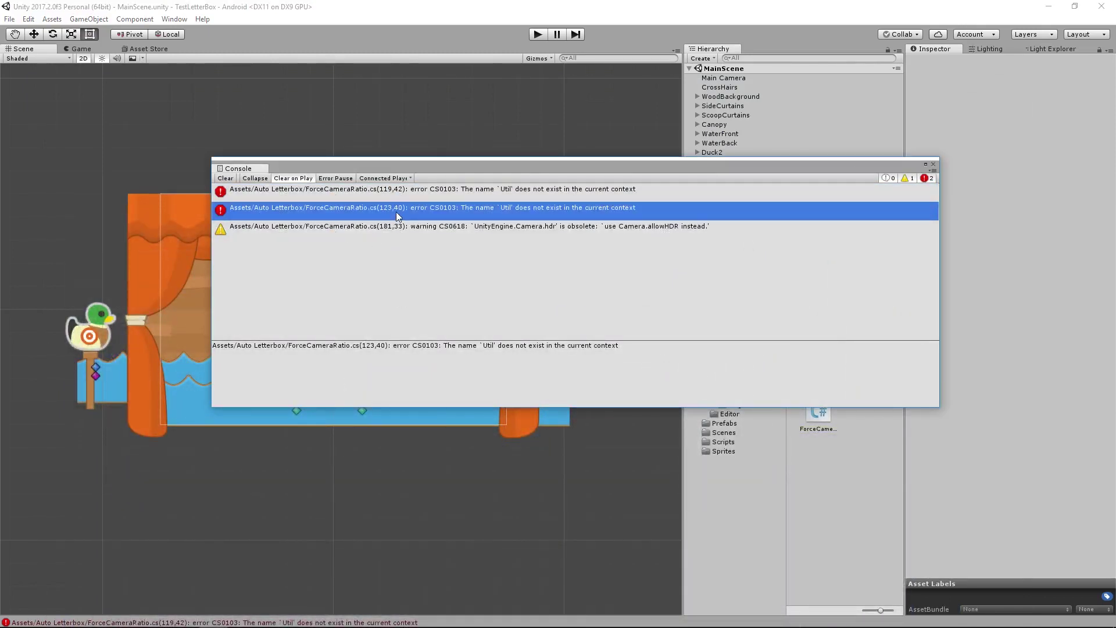
{"action": "left_click", "coordinate": [371, 229]}
{"action": "left_click", "coordinate": [371, 211]}
{"action": "left_click", "coordinate": [371, 193]}
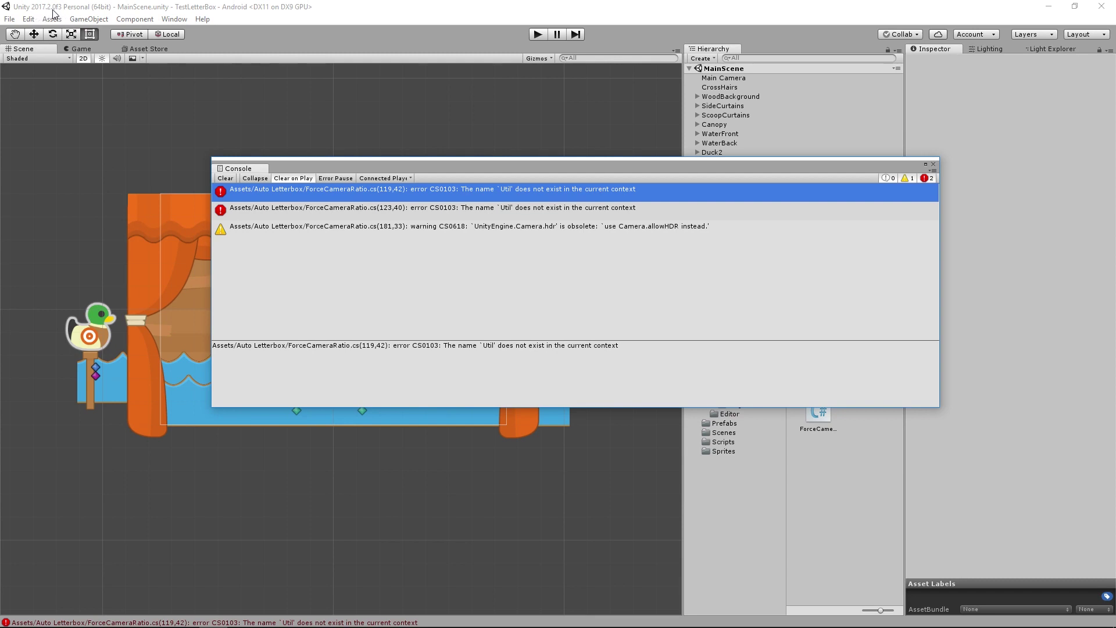
Step: Replace Util with Mathf in the Lerp calls on lines 119 and 123 and save ForceCameraRatio.cs
{"action": "double_click", "coordinate": [353, 190]}
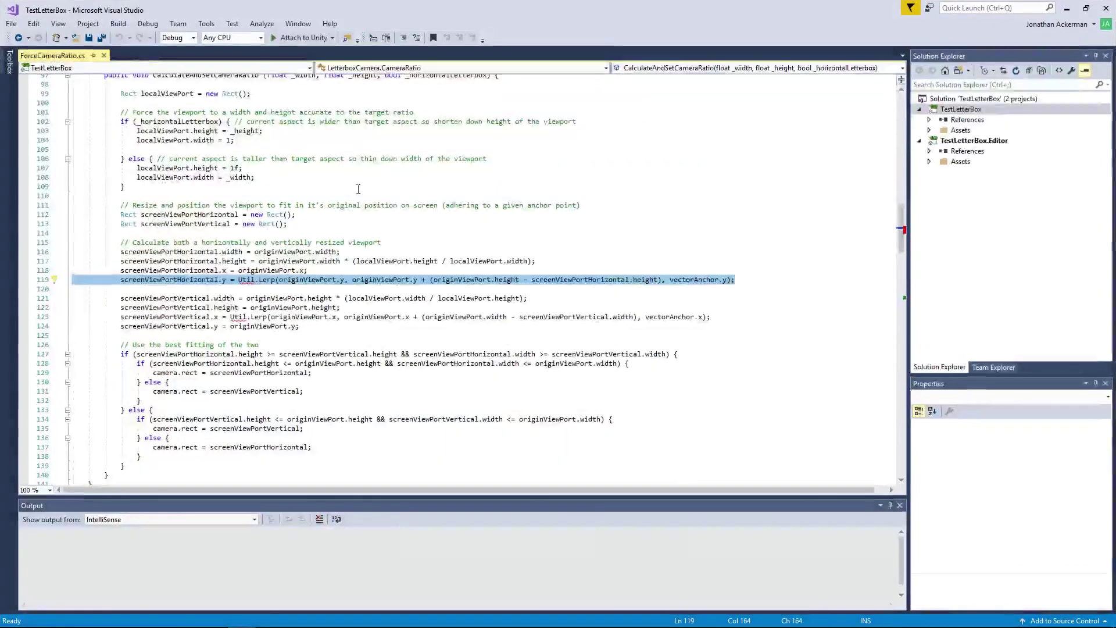
{"action": "mouse_move", "coordinate": [243, 285]}
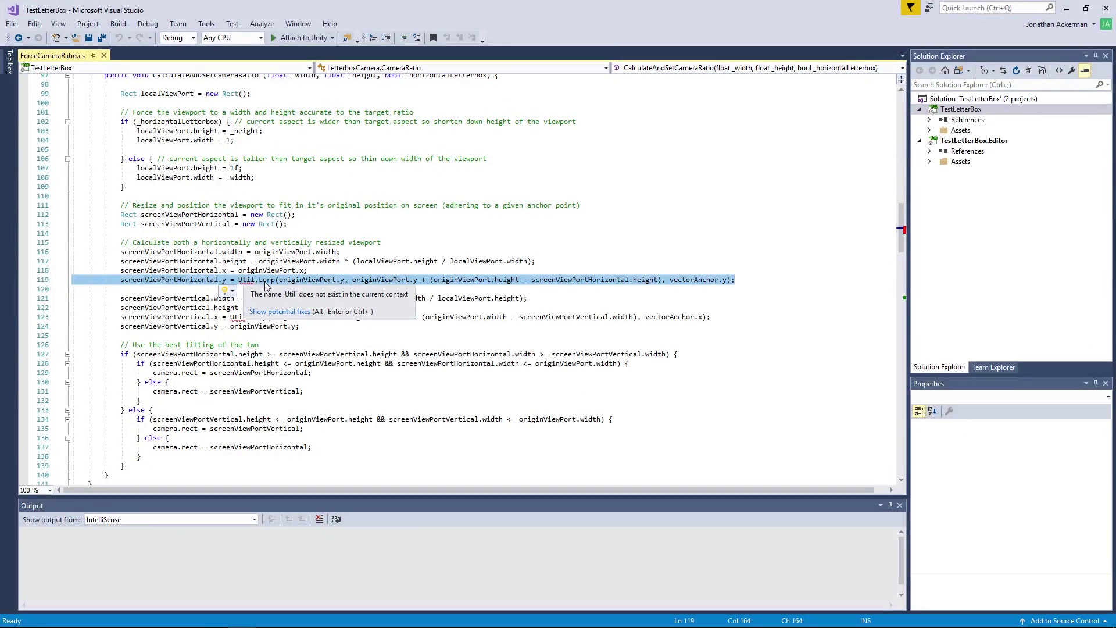
{"action": "left_click", "coordinate": [244, 281]}
{"action": "double_click", "coordinate": [246, 280]}
{"action": "type", "text": "Mathf"}
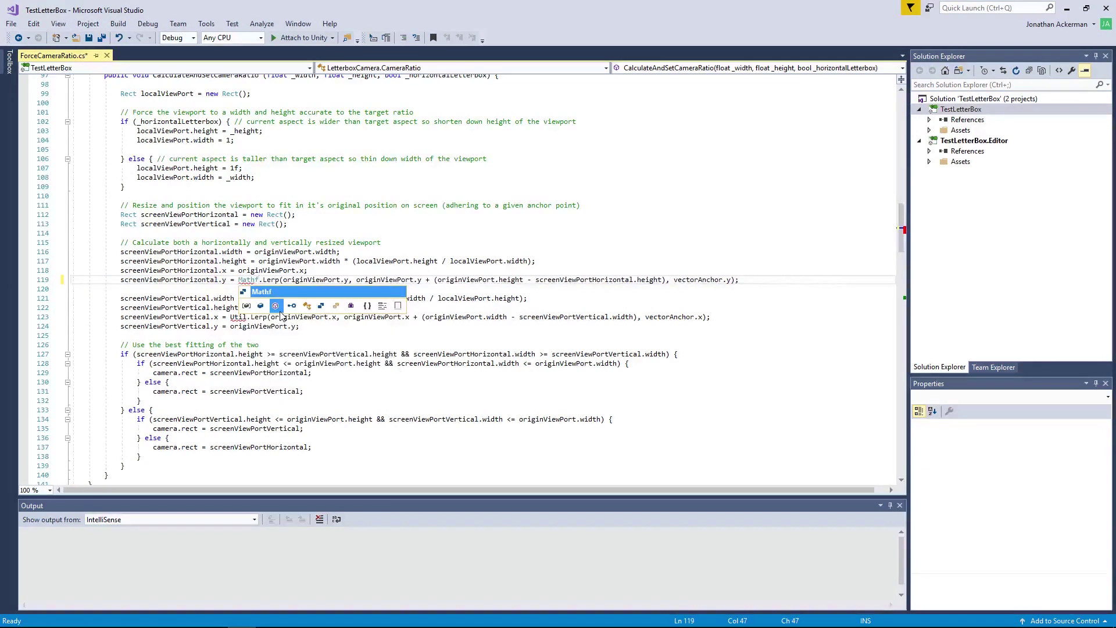
{"action": "double_click", "coordinate": [237, 317]}
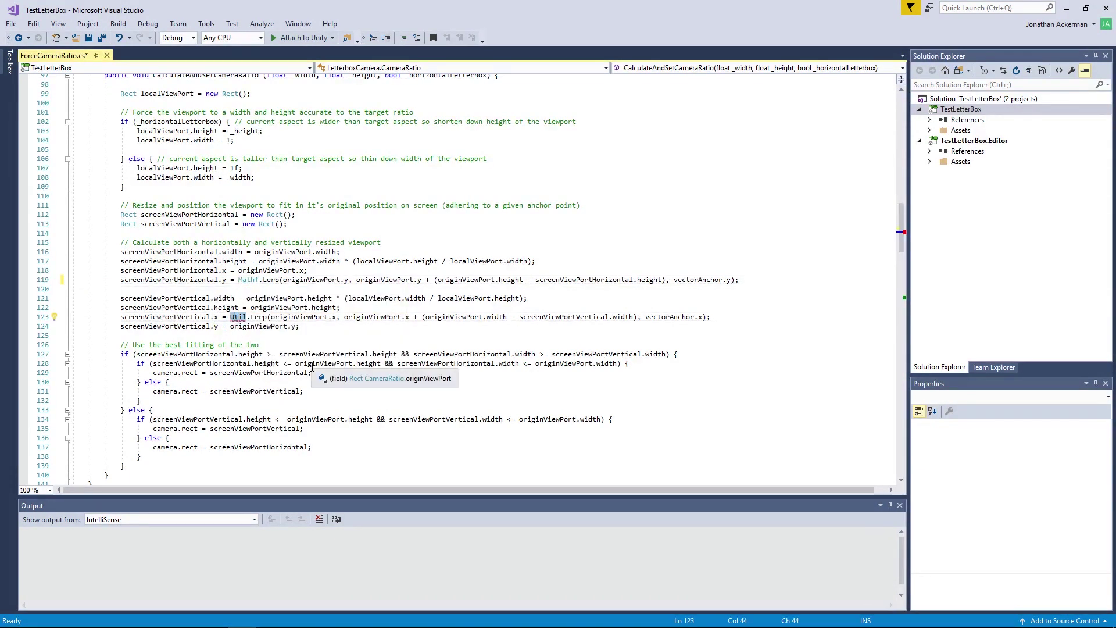
{"action": "type", "text": "Mathf"}
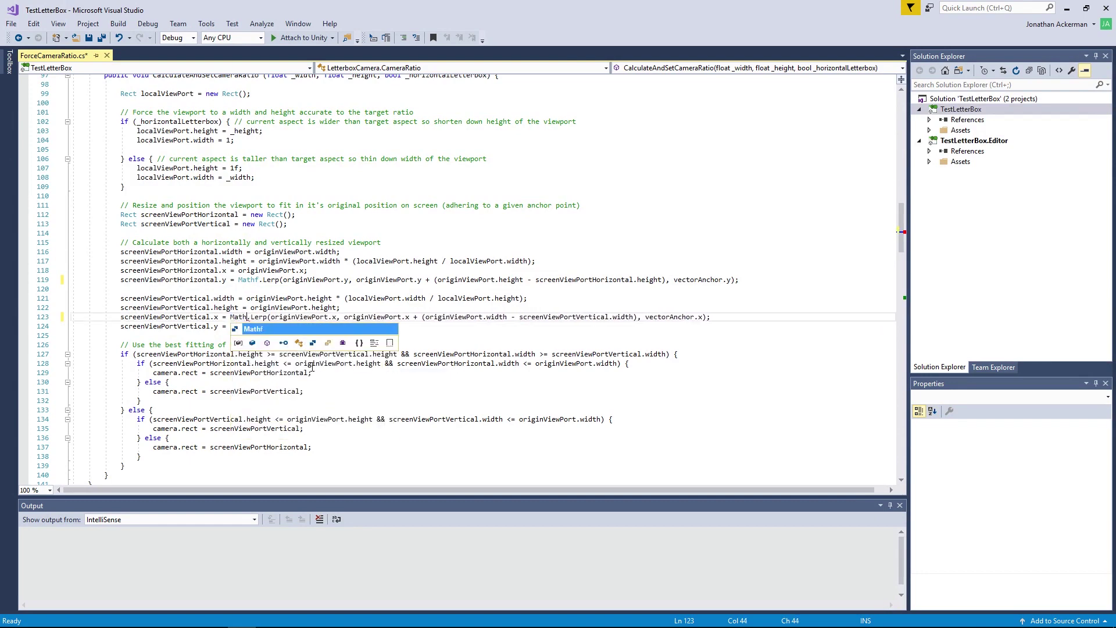
{"action": "key", "text": "ctrl+s"}
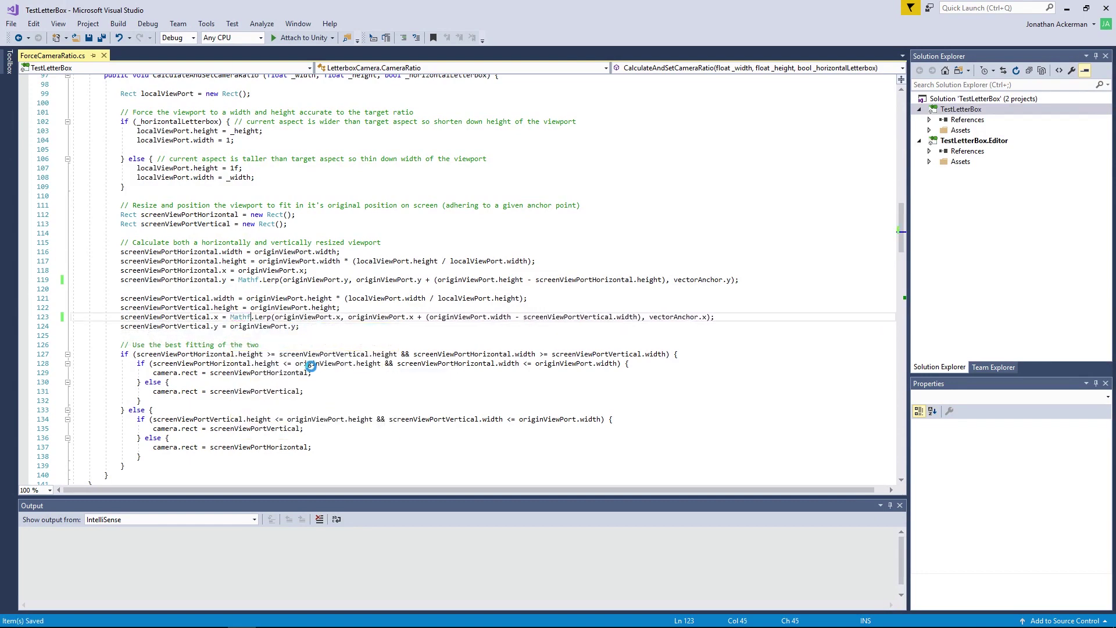
{"action": "left_click", "coordinate": [1067, 10]}
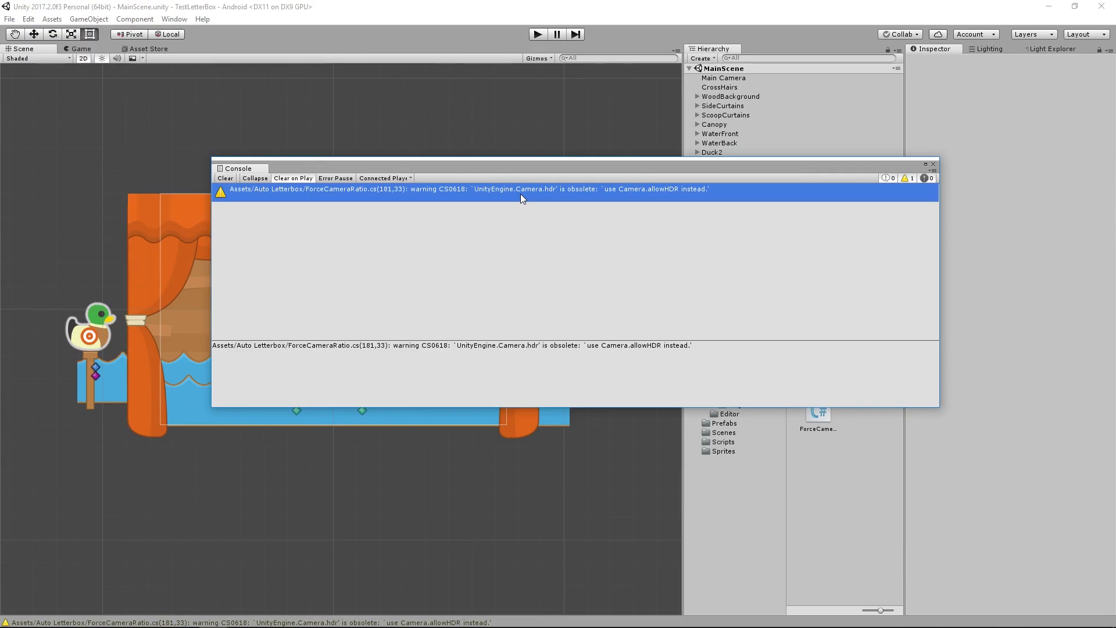
Step: Change the obsolete hdr property to allowHDR on line 181 and save the script
{"action": "double_click", "coordinate": [521, 194]}
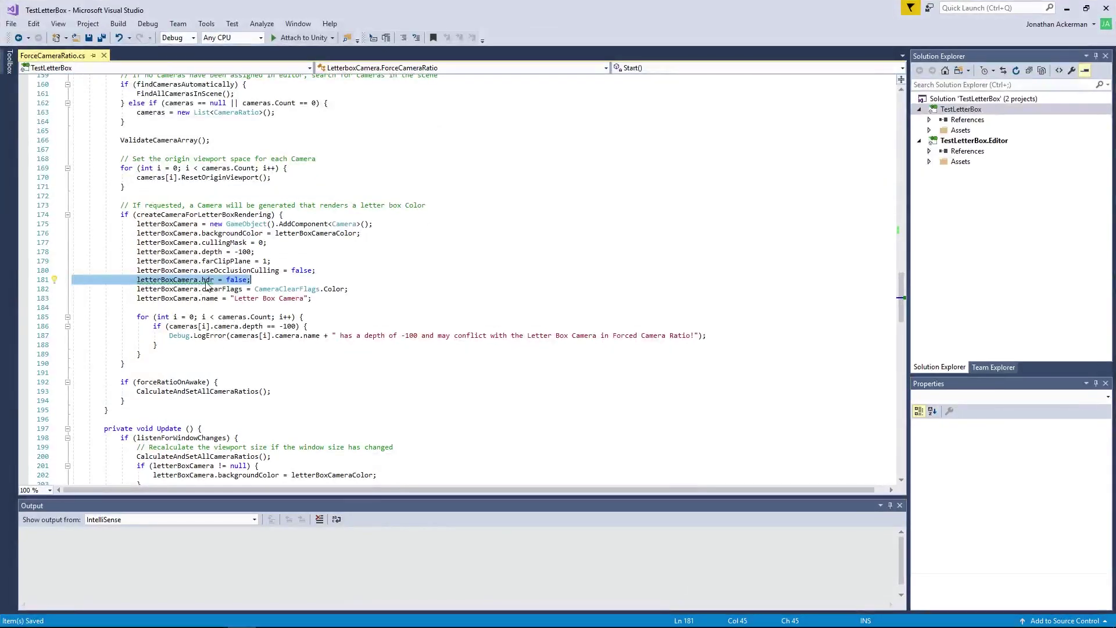
{"action": "left_click", "coordinate": [214, 280]}
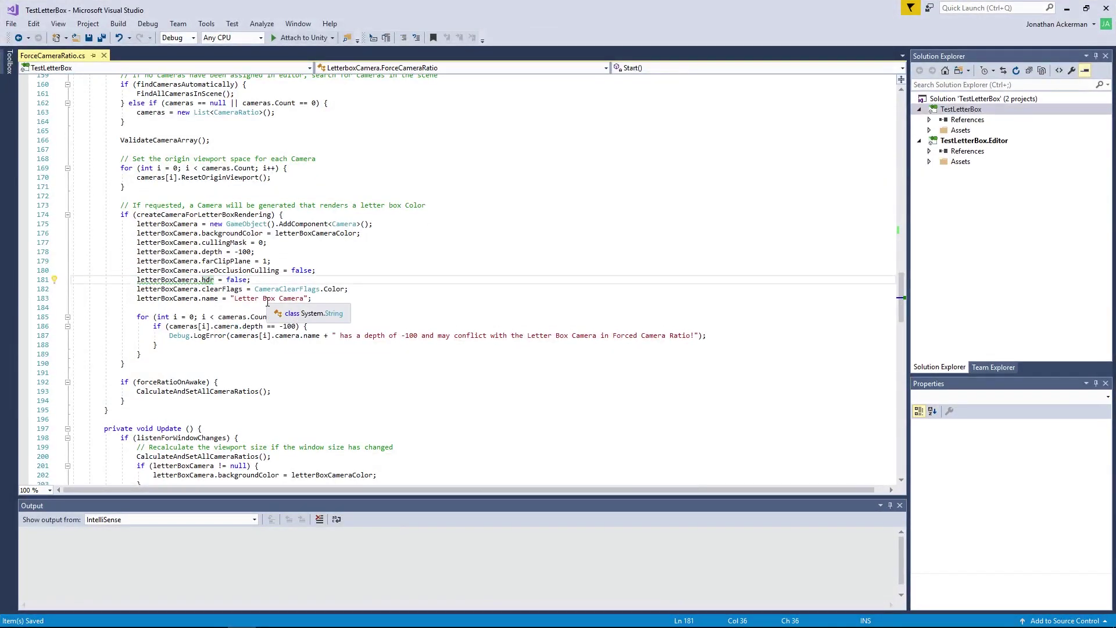
{"action": "key", "text": "BackSpace"}
{"action": "key", "text": "BackSpace"}
{"action": "key", "text": "BackSpace"}
{"action": "type", "text": "al"}
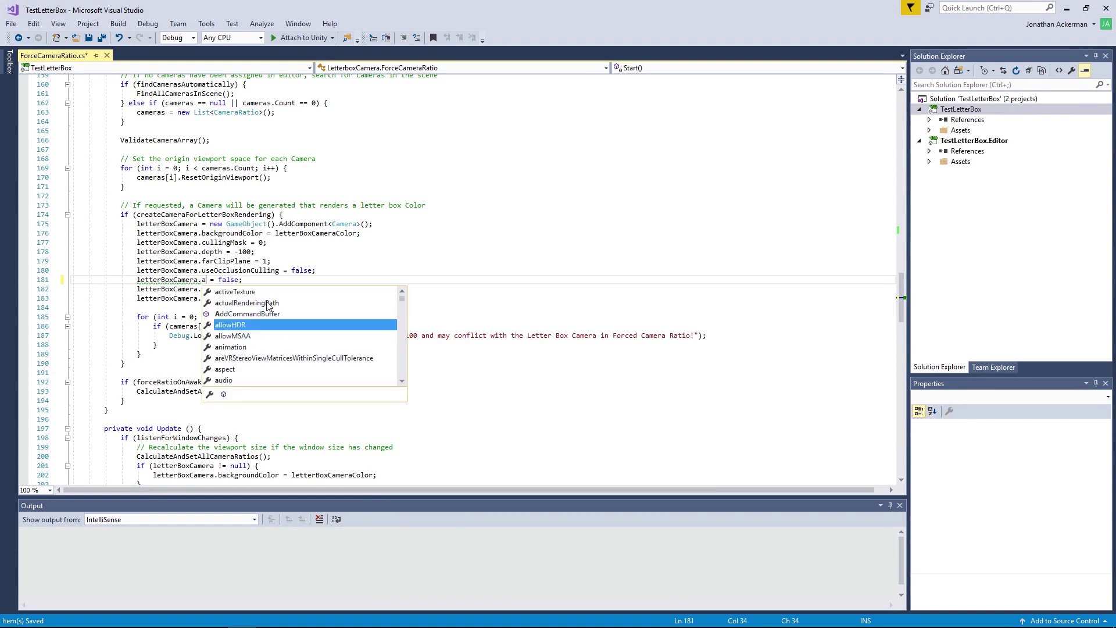
{"action": "type", "text": "l"}
{"action": "key", "text": "Tab"}
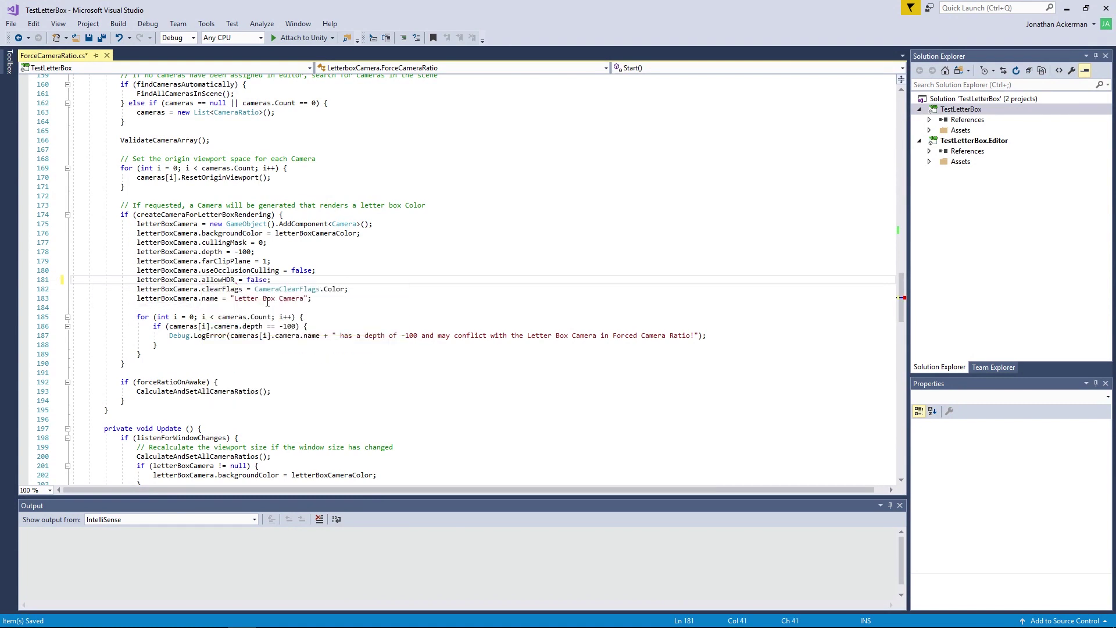
{"action": "key", "text": "ctrl+s"}
{"action": "left_click", "coordinate": [1066, 8]}
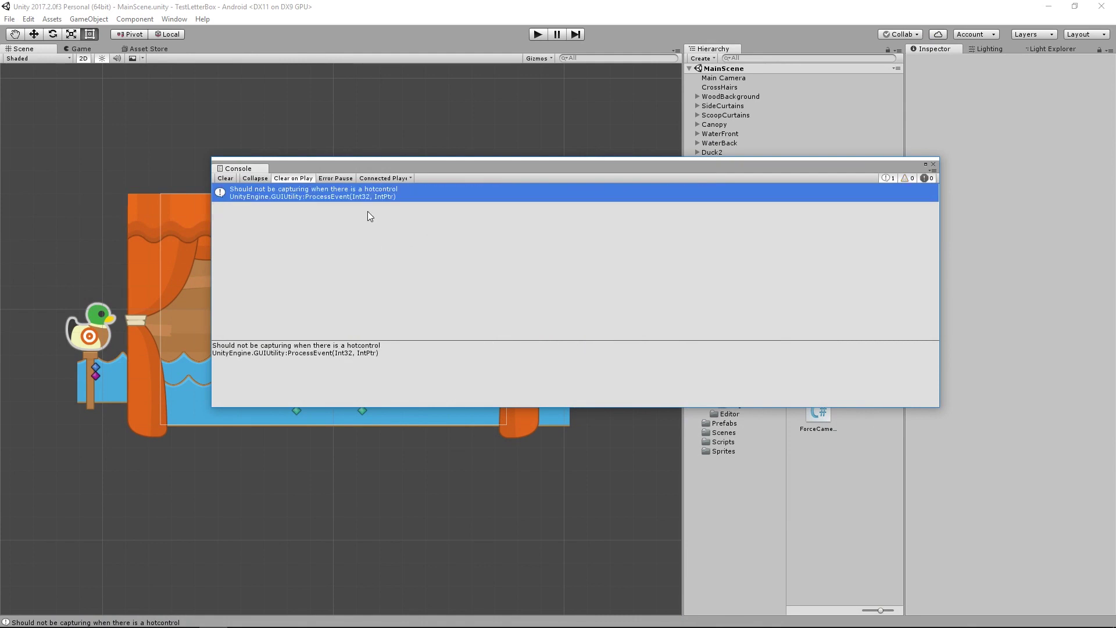
Step: Close the Console and create a Force Camera Ratios object from the GameObject menu
{"action": "left_click", "coordinate": [934, 165]}
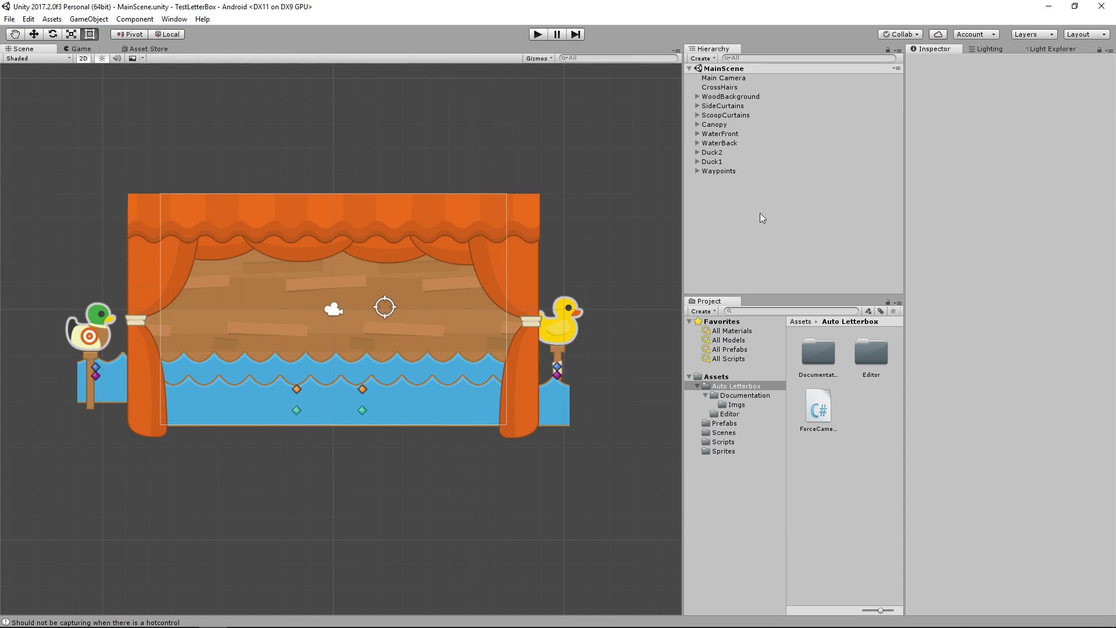
{"action": "left_click", "coordinate": [90, 21]}
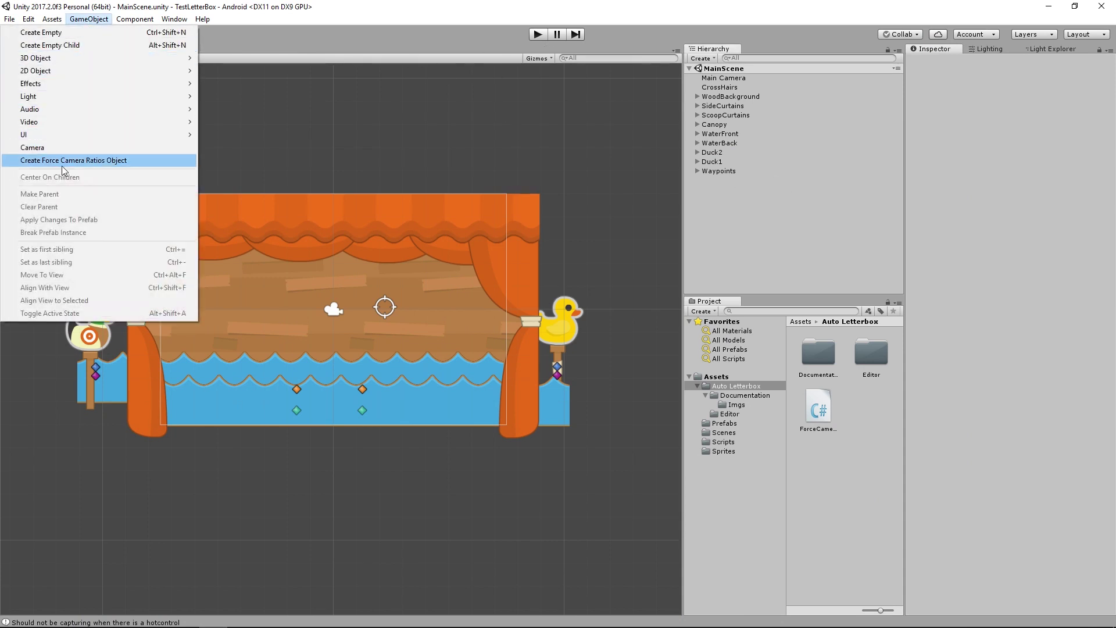
{"action": "left_click", "coordinate": [103, 162]}
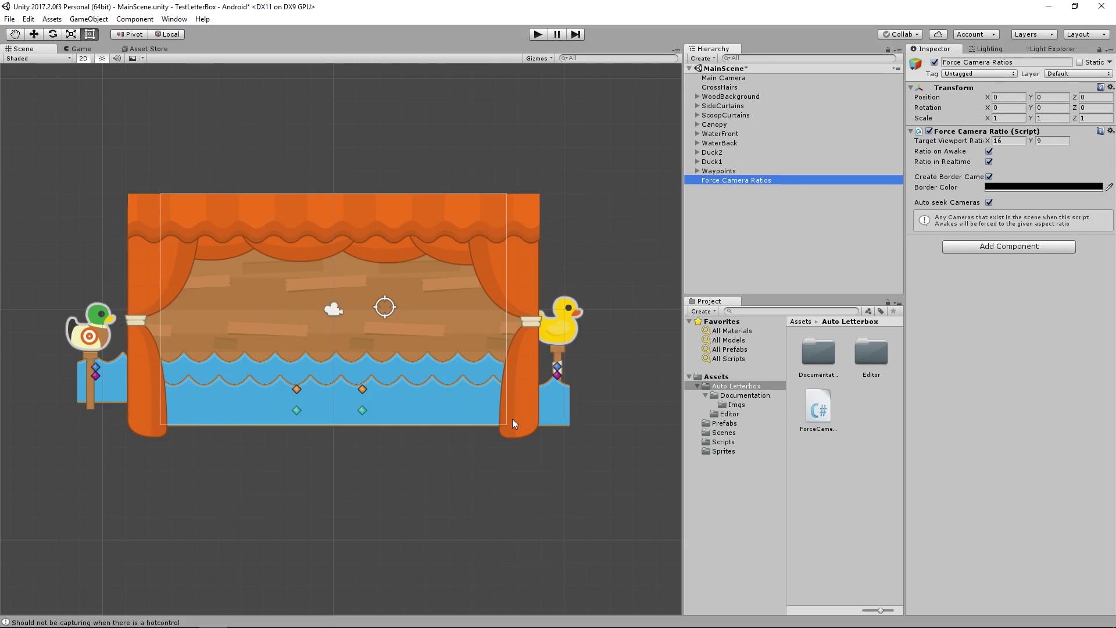
Step: Set the Target Viewport Ratio to 16:9 with Y = 9 and play the letterboxed game
{"action": "left_click", "coordinate": [1007, 141]}
{"action": "left_click", "coordinate": [1048, 142]}
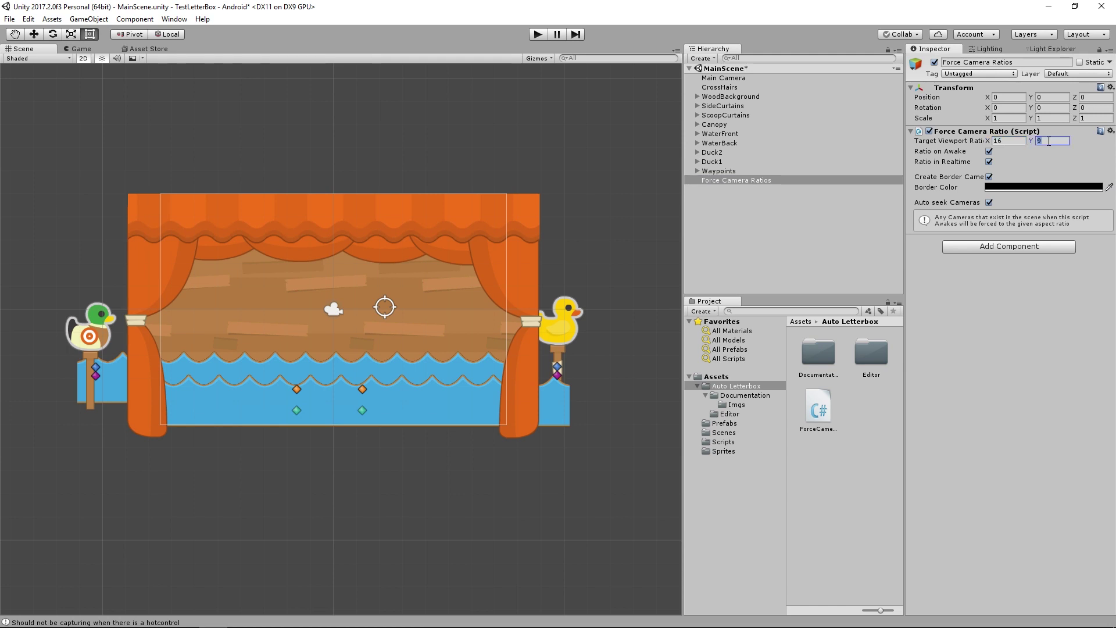
{"action": "left_click", "coordinate": [538, 35]}
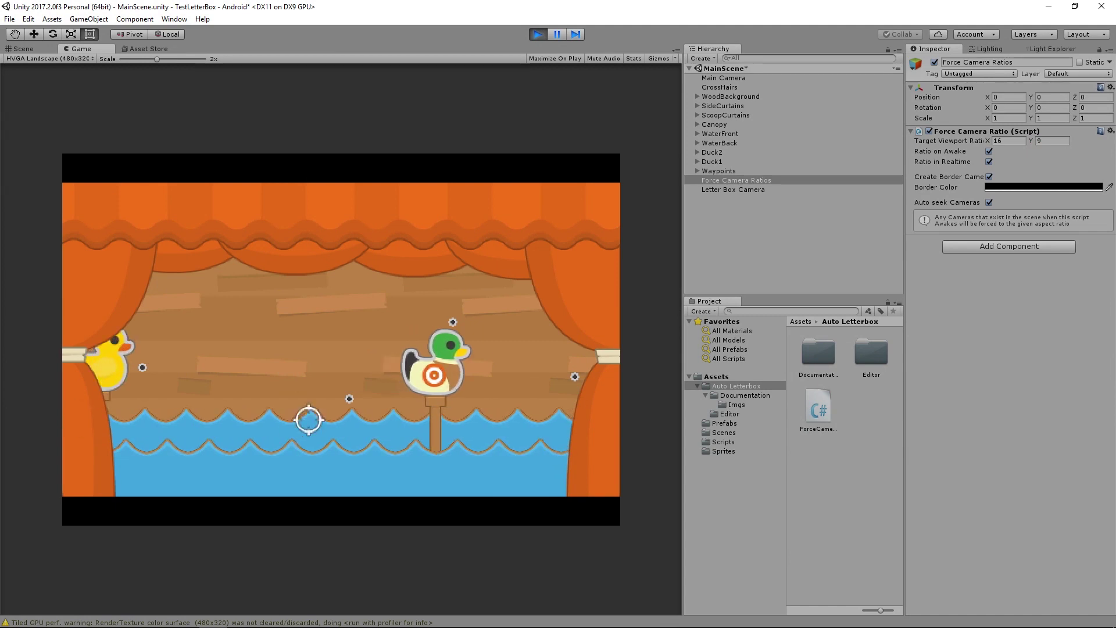
Step: Playtest the game at FWVGA Landscape (854x480), shooting at the ducks
{"action": "left_click", "coordinate": [35, 59]}
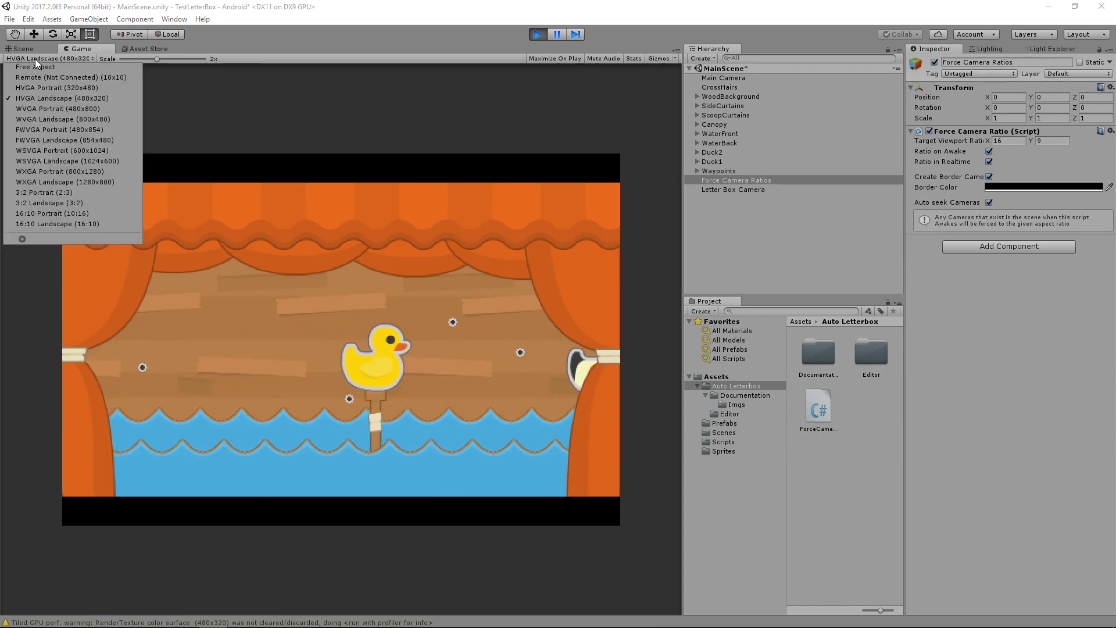
{"action": "left_click", "coordinate": [53, 140]}
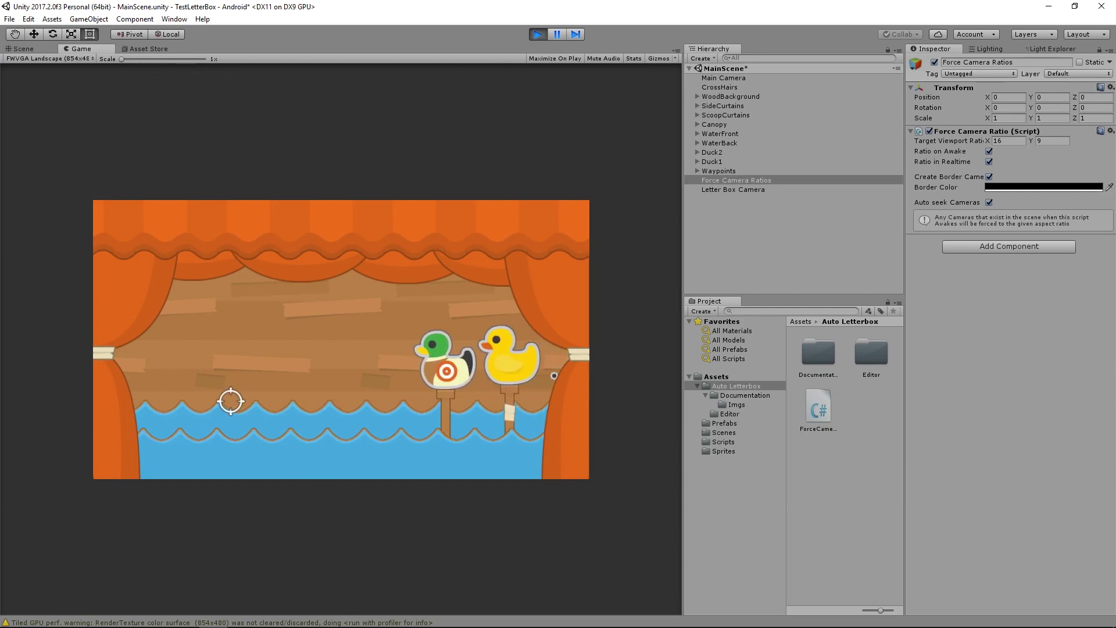
{"action": "left_click", "coordinate": [372, 375]}
{"action": "left_click", "coordinate": [376, 351]}
{"action": "left_click", "coordinate": [472, 347]}
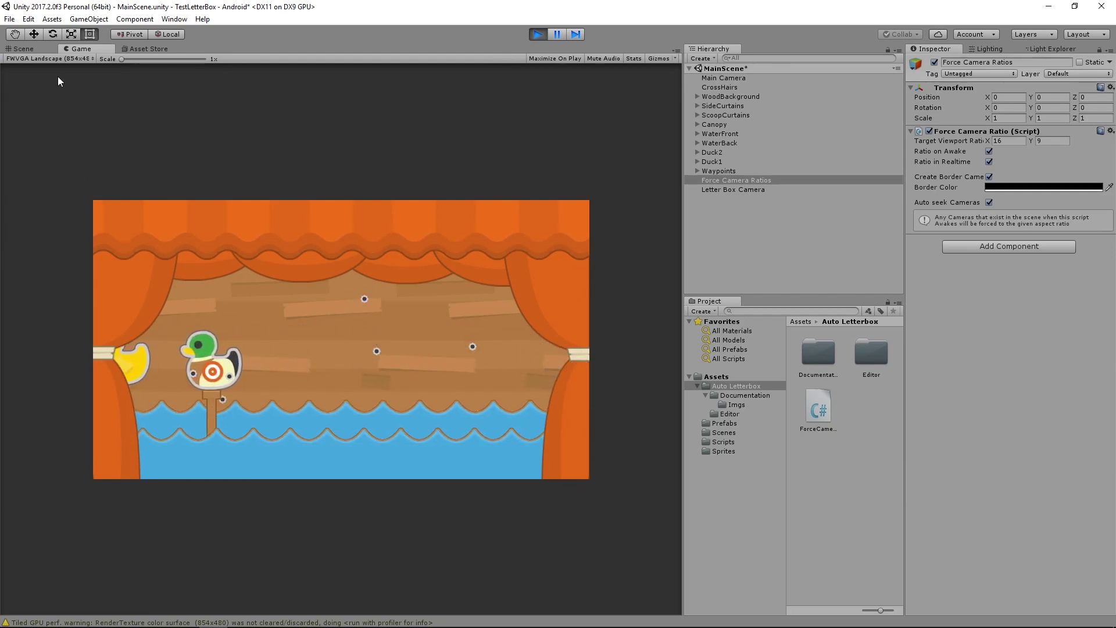
Step: Switch the Game view to 16:10 Landscape and shoot a few ducks
{"action": "left_click", "coordinate": [59, 60]}
{"action": "left_click", "coordinate": [85, 223]}
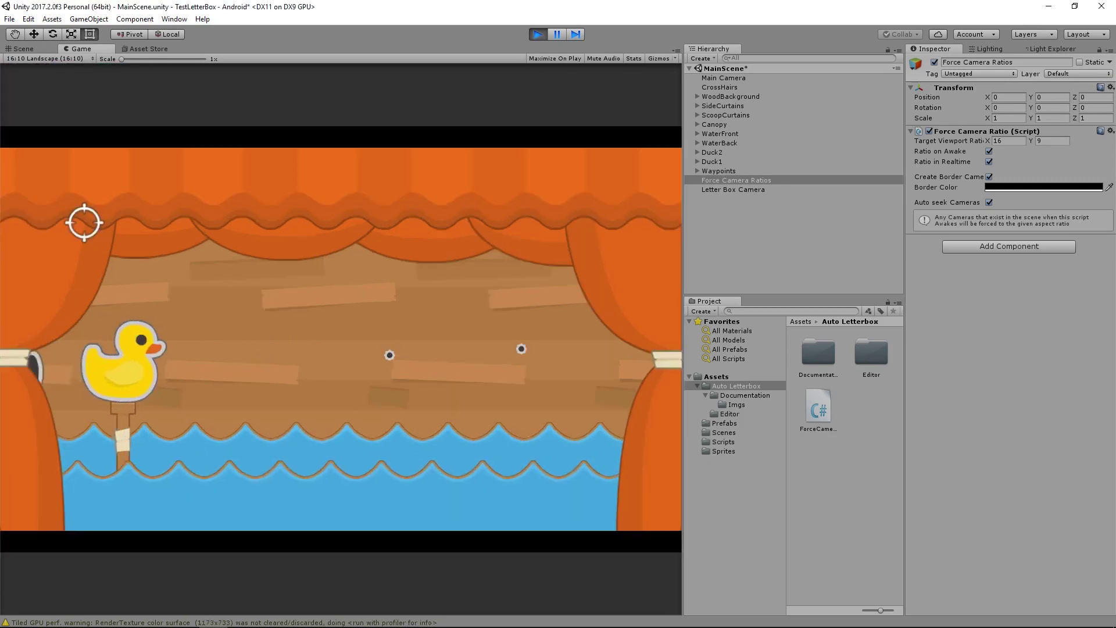
{"action": "left_click", "coordinate": [468, 354]}
{"action": "left_click", "coordinate": [262, 431]}
{"action": "left_click", "coordinate": [130, 374]}
Step: Playtest at HVGA Portrait (320x480), firing repeatedly at the ducks
{"action": "left_click", "coordinate": [18, 59]}
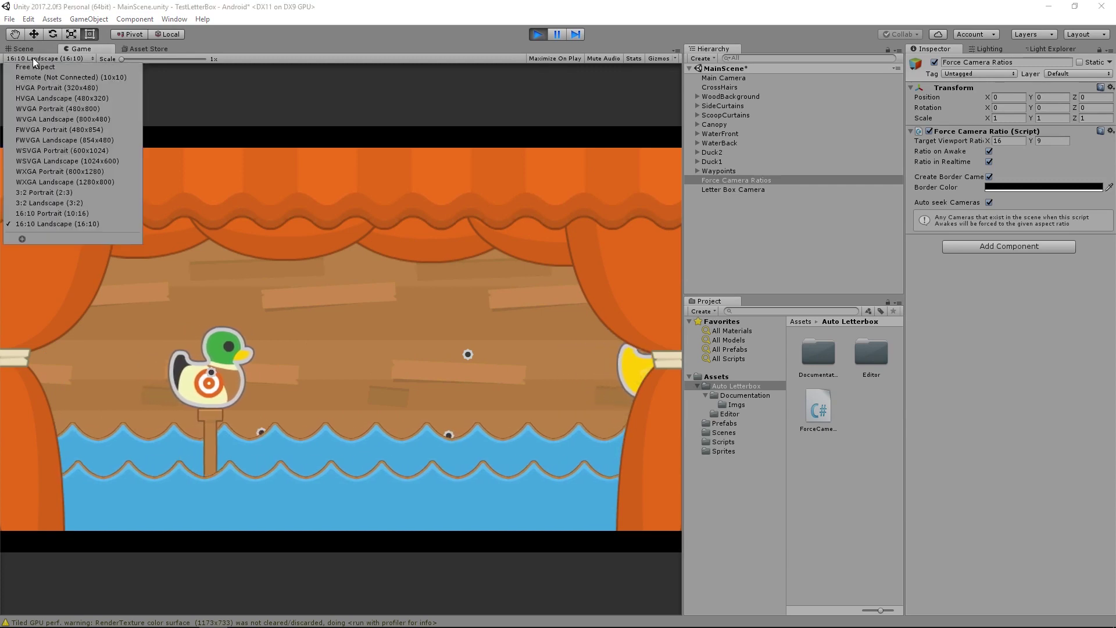
{"action": "left_click", "coordinate": [90, 87]}
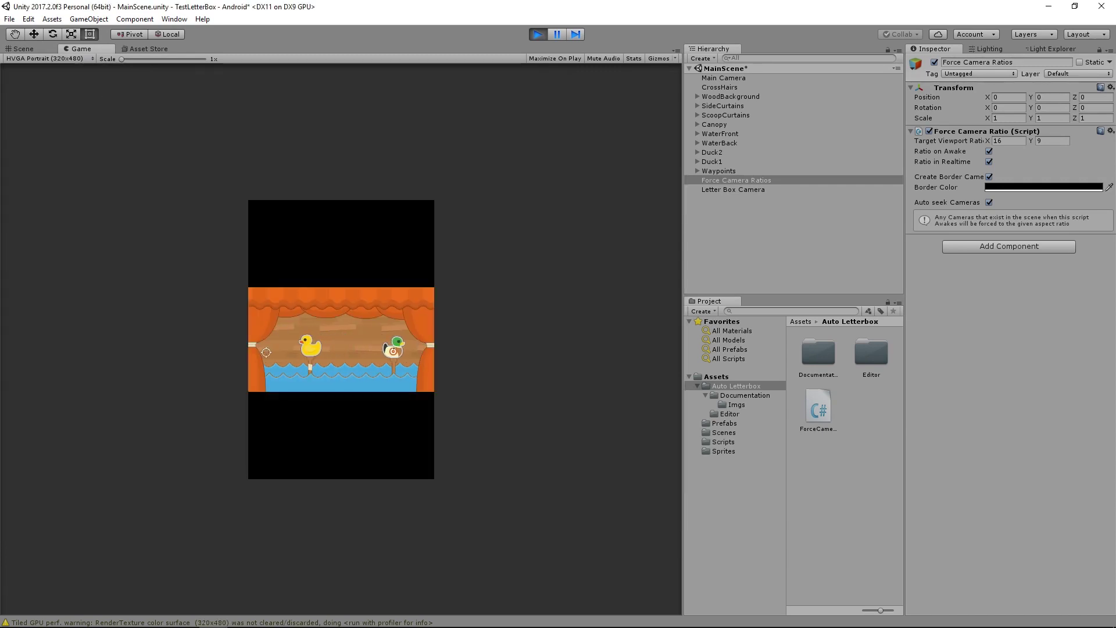
{"action": "left_click", "coordinate": [334, 331]}
{"action": "left_click", "coordinate": [374, 329]}
{"action": "left_click", "coordinate": [285, 333]}
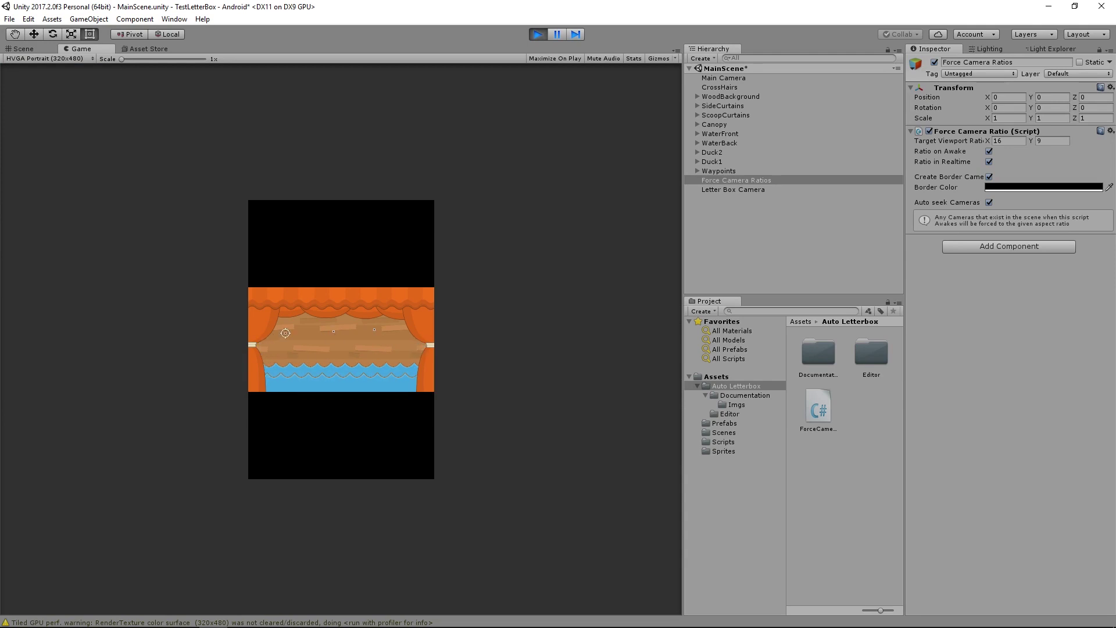
{"action": "left_click", "coordinate": [283, 346]}
{"action": "left_click", "coordinate": [284, 358]}
{"action": "left_click", "coordinate": [306, 366]}
{"action": "left_click", "coordinate": [319, 366]}
{"action": "left_click", "coordinate": [356, 350]}
{"action": "left_click", "coordinate": [367, 350]}
{"action": "left_click", "coordinate": [393, 345]}
{"action": "left_click", "coordinate": [346, 333]}
{"action": "left_click", "coordinate": [389, 361]}
{"action": "left_click", "coordinate": [406, 333]}
{"action": "left_click", "coordinate": [308, 349]}
Step: Check FWVGA Portrait (480x854), then playtest 3:2 Portrait and stop Play mode
{"action": "left_click", "coordinate": [46, 59]}
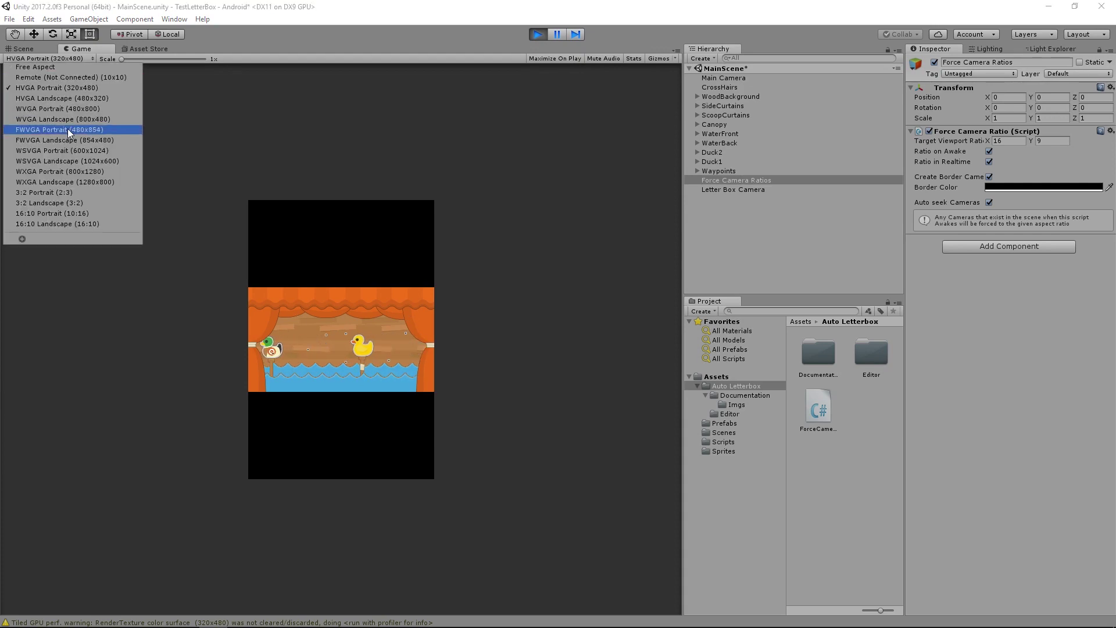
{"action": "left_click", "coordinate": [67, 128]}
{"action": "left_click", "coordinate": [53, 58]}
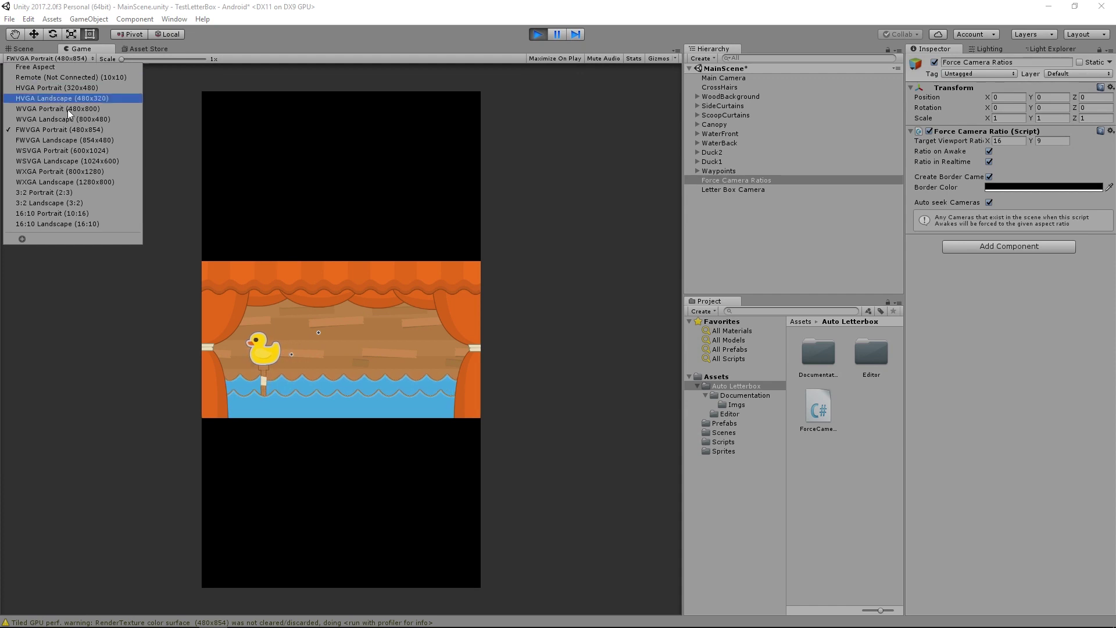
{"action": "left_click", "coordinate": [79, 192]}
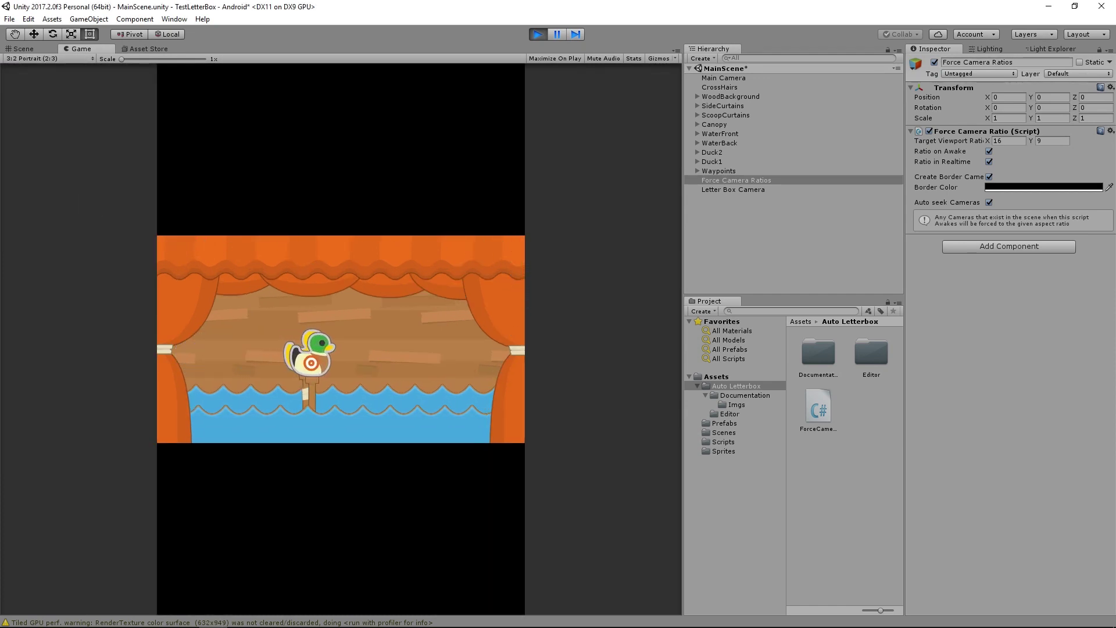
{"action": "left_click", "coordinate": [441, 297]}
{"action": "left_click", "coordinate": [410, 380]}
{"action": "left_click", "coordinate": [373, 354]}
{"action": "left_click", "coordinate": [317, 333]}
{"action": "left_click", "coordinate": [239, 360]}
{"action": "left_click", "coordinate": [197, 377]}
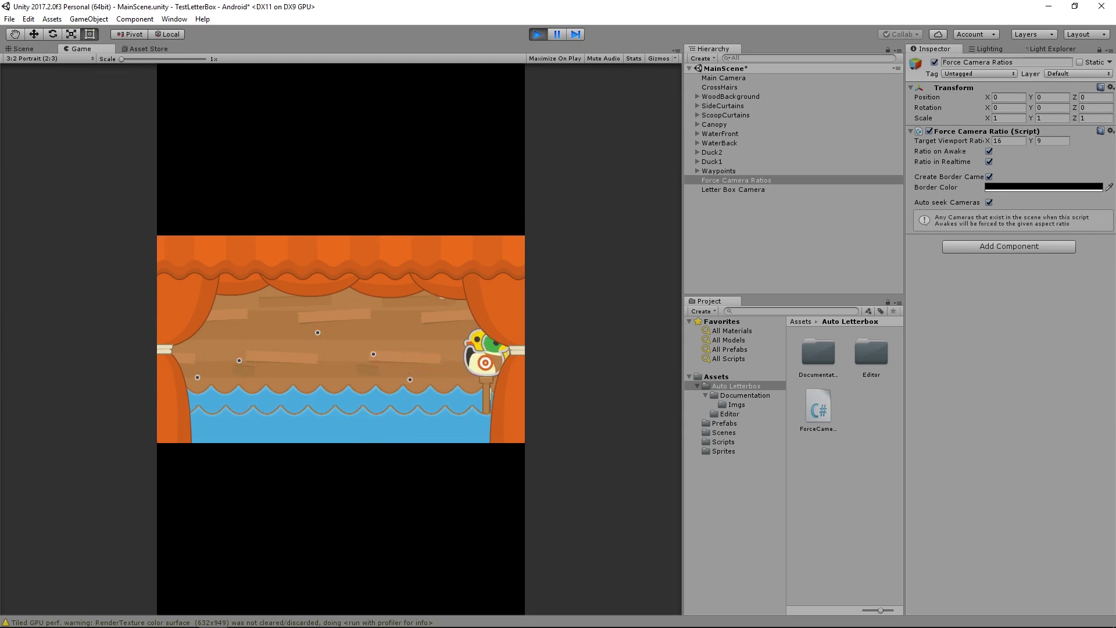
{"action": "key", "text": "ctrl+p"}
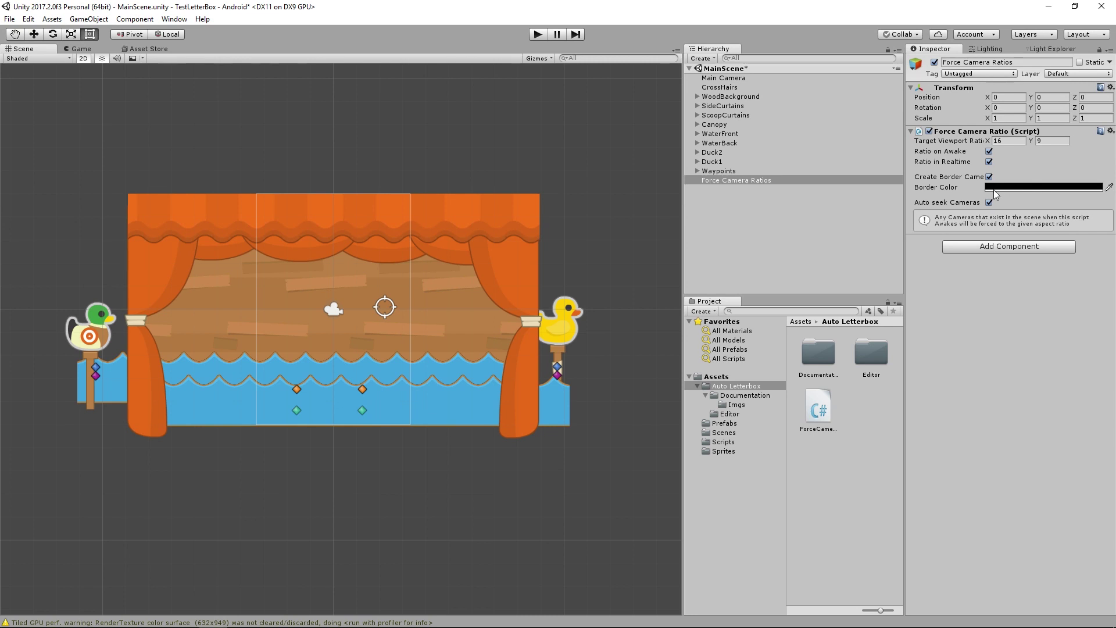
Step: Eyedrop the curtain orange (F37018FF) into Border Color, then run the game
{"action": "left_click", "coordinate": [1029, 187]}
{"action": "left_click", "coordinate": [352, 186]}
{"action": "mouse_move", "coordinate": [352, 186]}
{"action": "left_mouse_down"}
{"action": "mouse_move", "coordinate": [305, 143]}
{"action": "mouse_move", "coordinate": [298, 231]}
{"action": "mouse_move", "coordinate": [407, 168]}
{"action": "mouse_move", "coordinate": [411, 184]}
{"action": "left_mouse_up"}
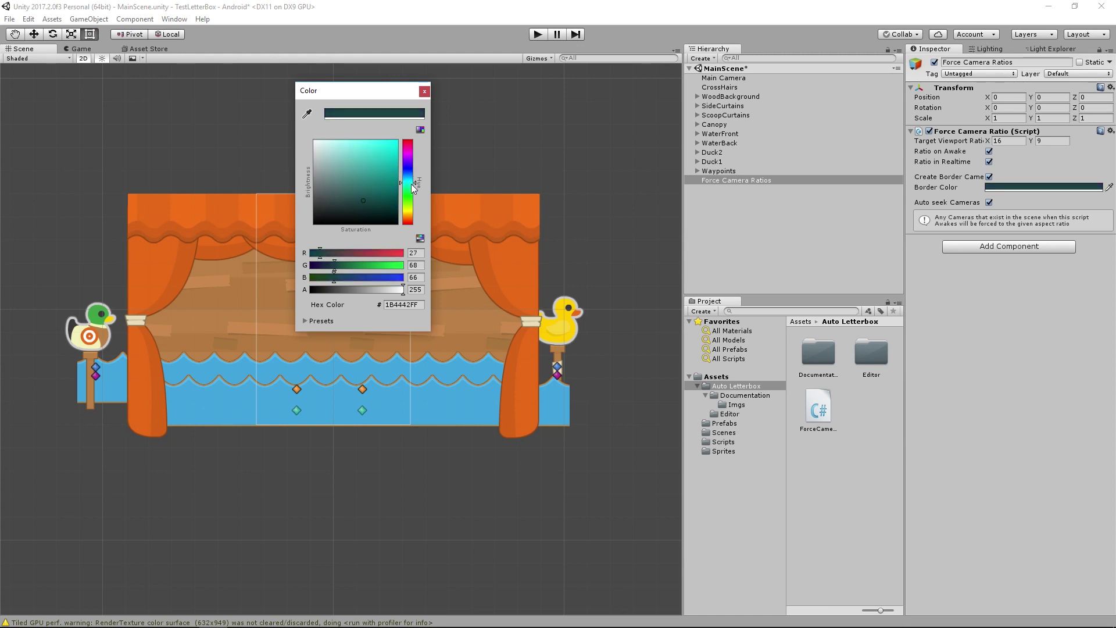
{"action": "left_click", "coordinate": [306, 114]}
{"action": "left_click", "coordinate": [531, 203]}
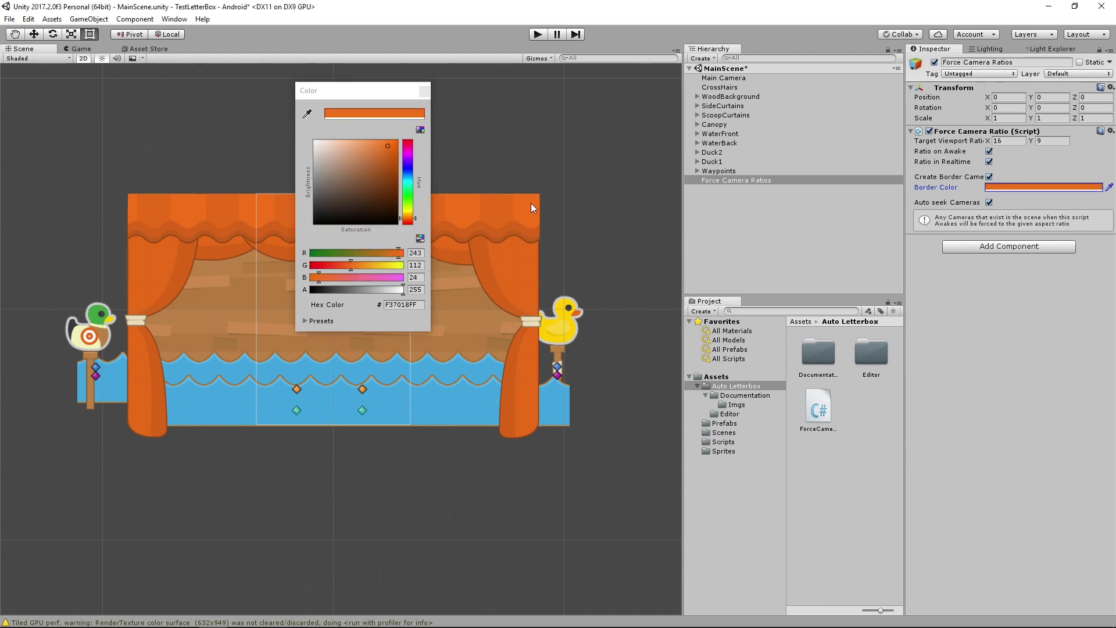
{"action": "left_click", "coordinate": [537, 33]}
{"action": "left_click", "coordinate": [537, 34]}
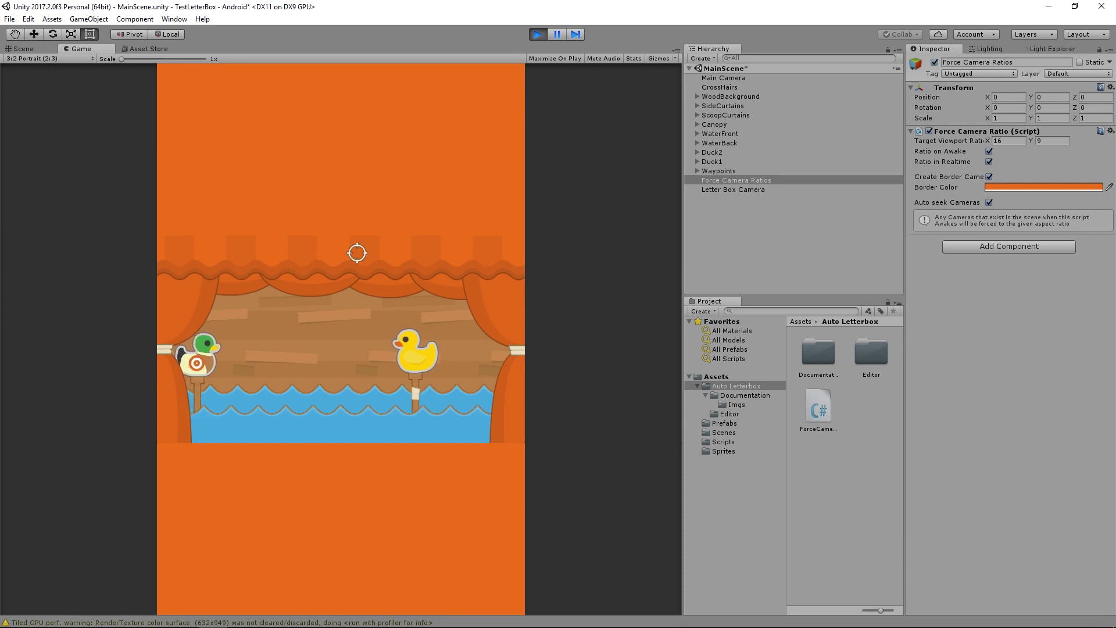
Step: Playtest at 16:10 Landscape with the orange letterbox bars, then stop the game
{"action": "left_click", "coordinate": [48, 58]}
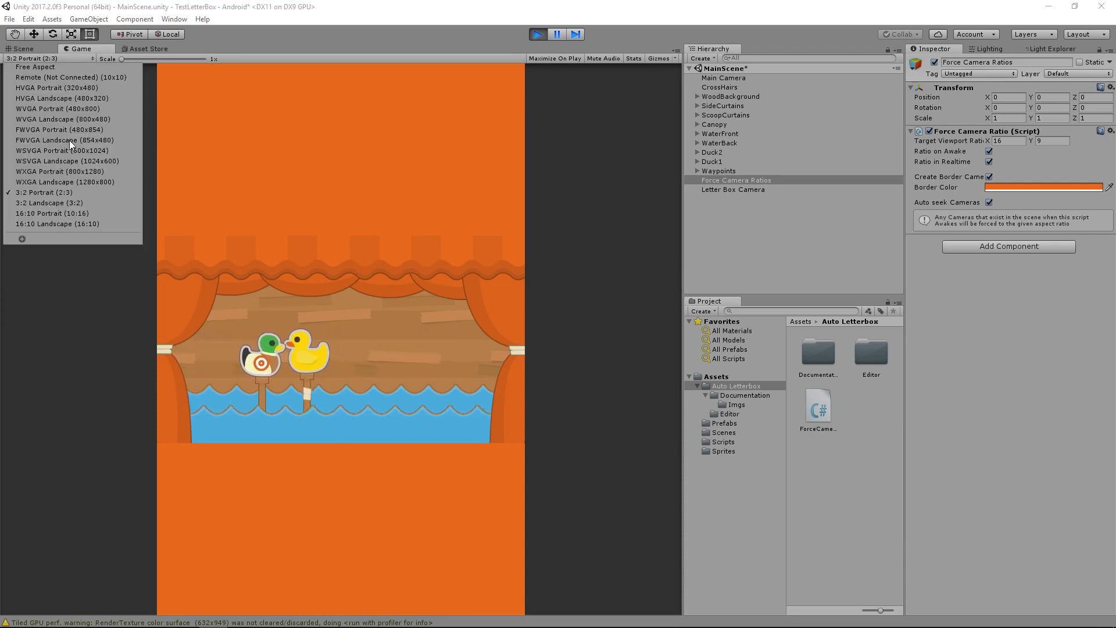
{"action": "left_click", "coordinate": [79, 224]}
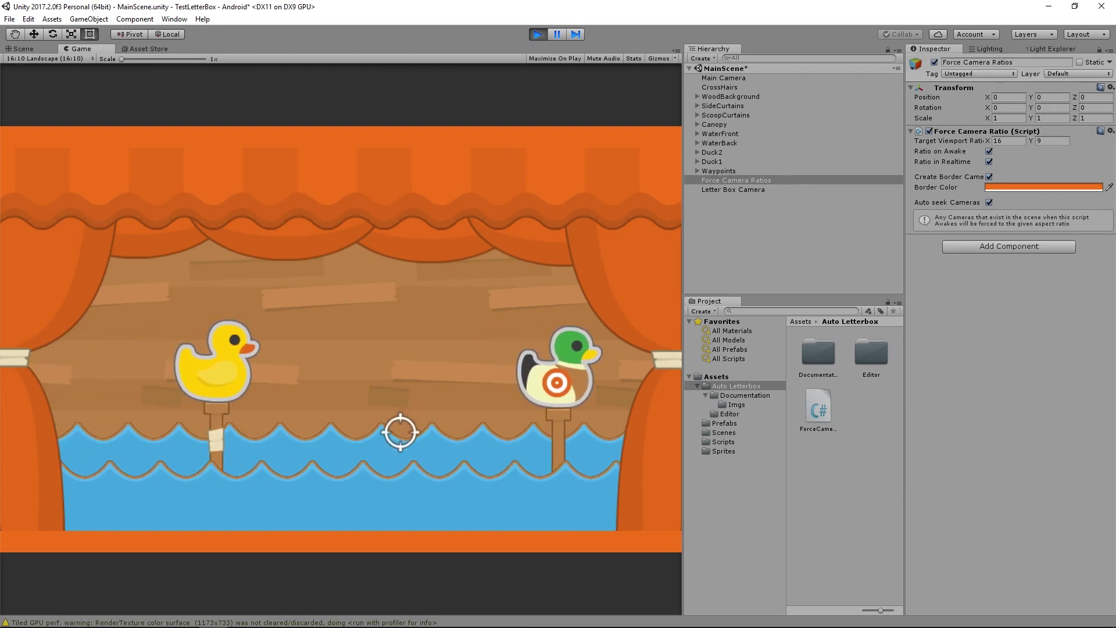
{"action": "left_click", "coordinate": [373, 370]}
{"action": "left_click", "coordinate": [466, 353]}
{"action": "left_click", "coordinate": [385, 308]}
{"action": "left_click", "coordinate": [355, 388]}
{"action": "left_click", "coordinate": [123, 429]}
{"action": "left_click", "coordinate": [464, 354]}
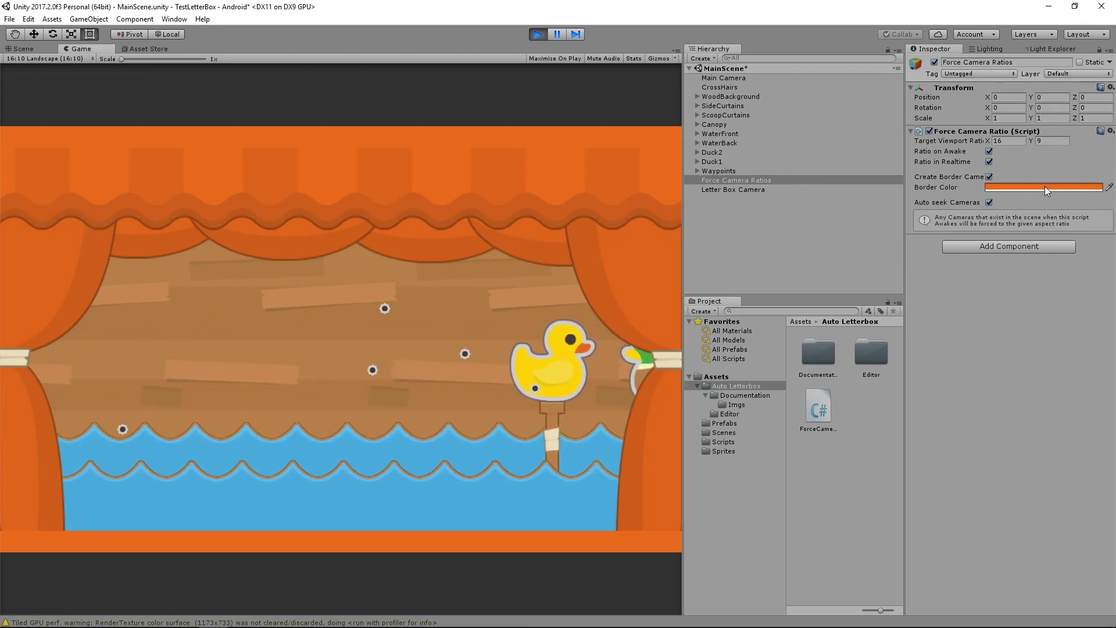
{"action": "left_click", "coordinate": [536, 36]}
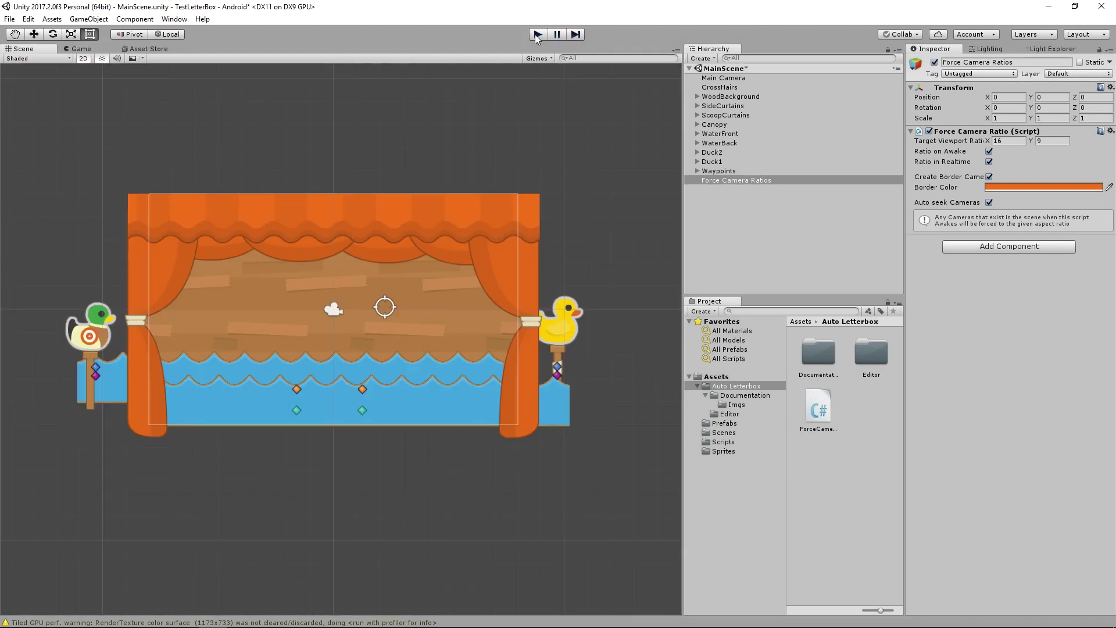
{"action": "left_click", "coordinate": [990, 176]}
{"action": "left_click", "coordinate": [990, 176]}
{"action": "left_click", "coordinate": [989, 176]}
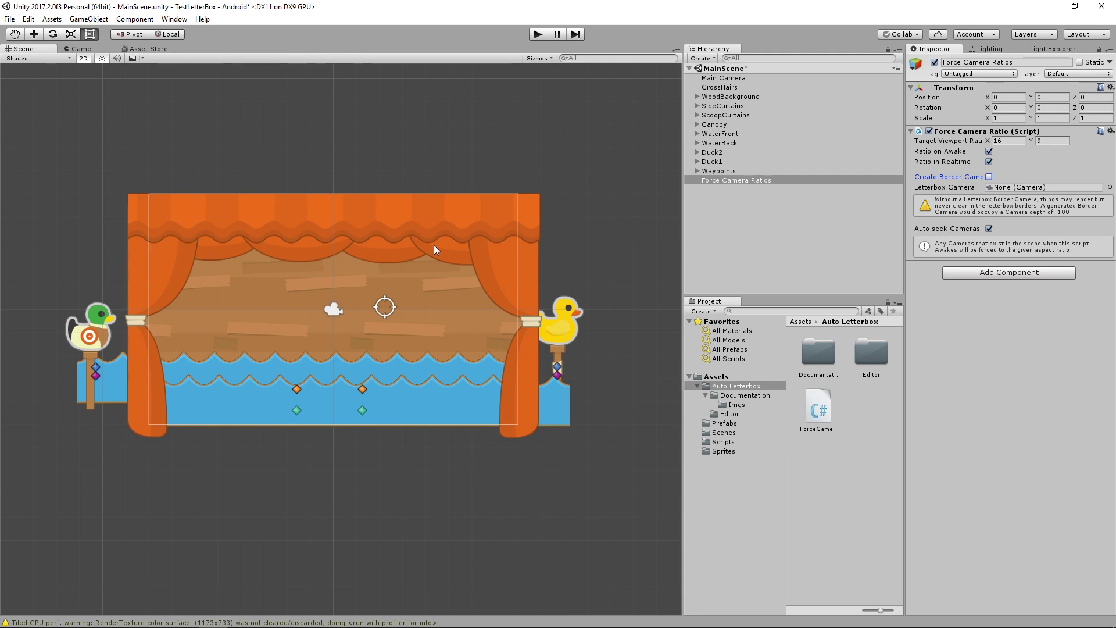
{"action": "left_click", "coordinate": [989, 177]}
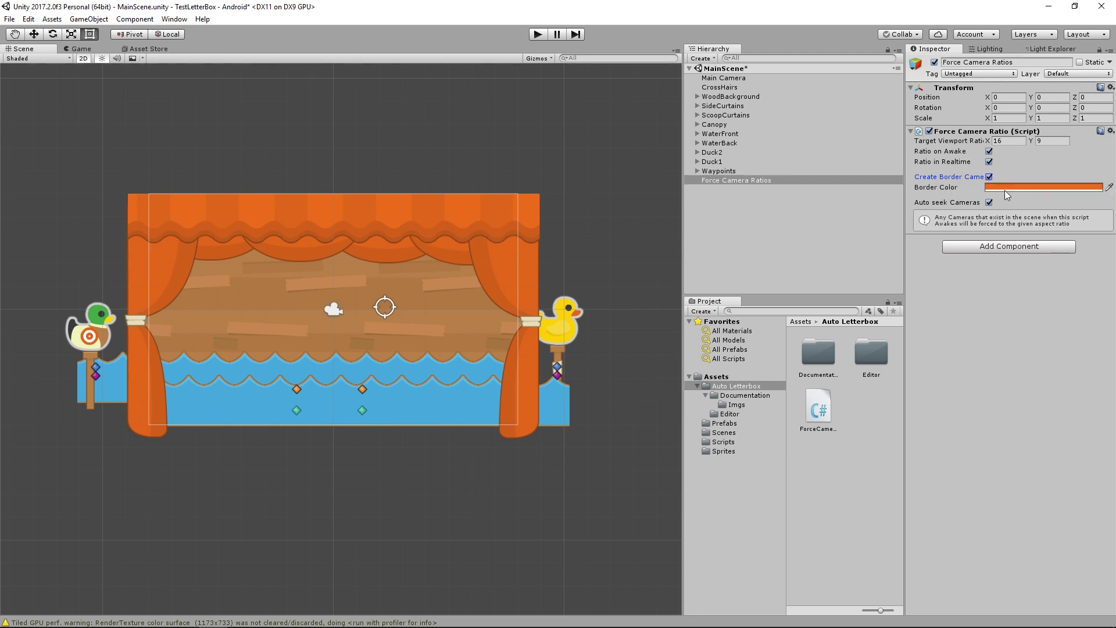